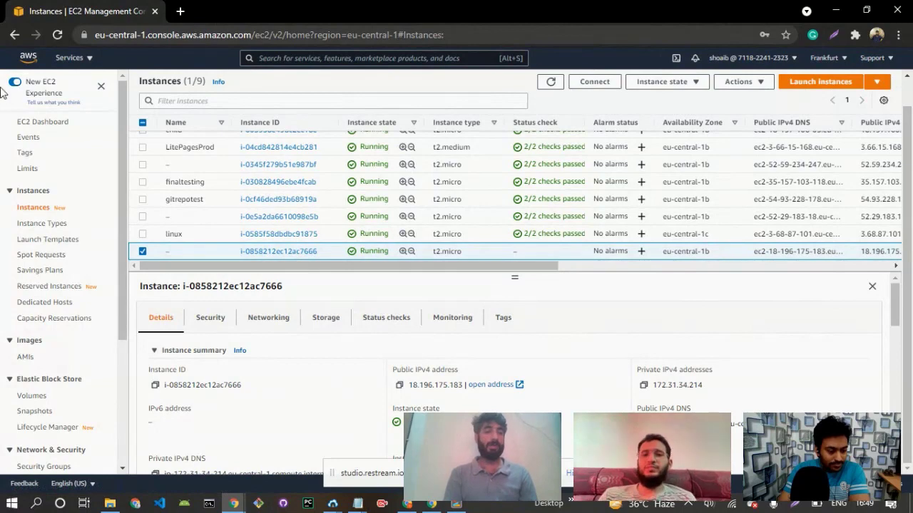
Open the EC2 instances list from the AWS Management Console home and start launching a new instance.
left_click(289, 147)
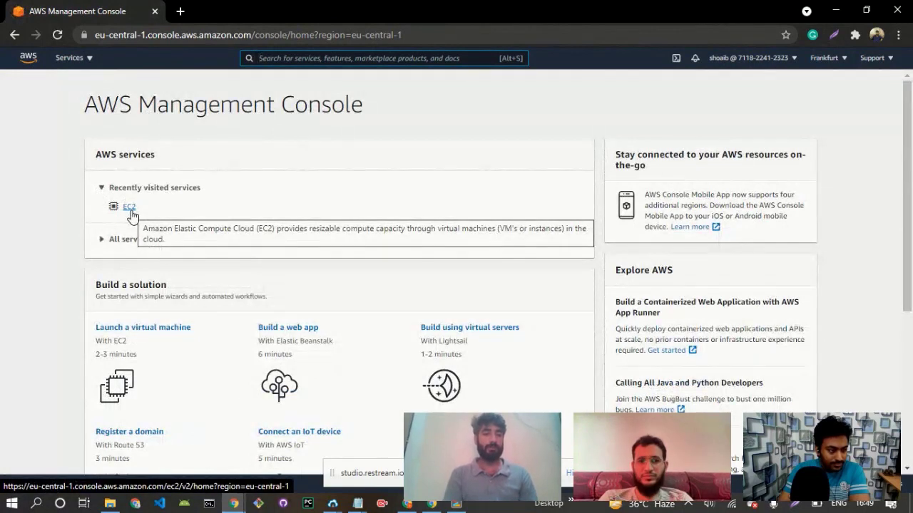
left_click(130, 211)
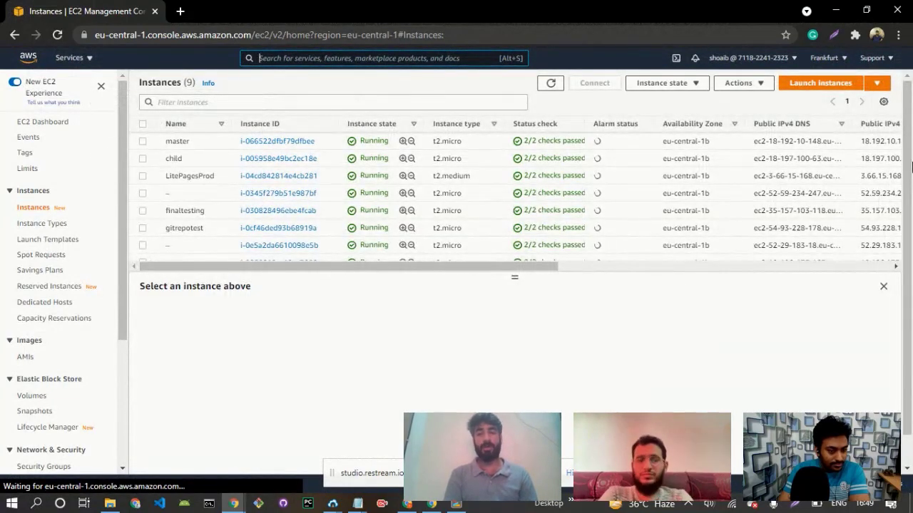
left_click_drag(910, 167, 911, 173)
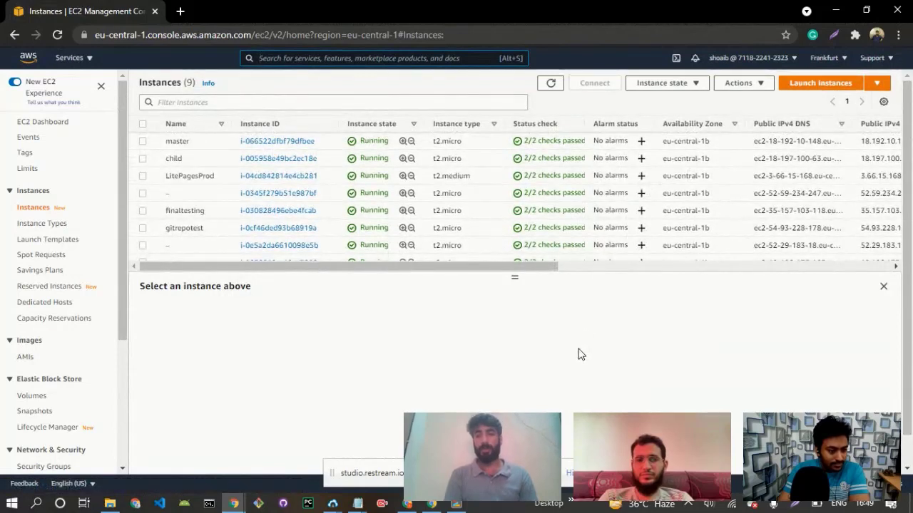
left_click(806, 91)
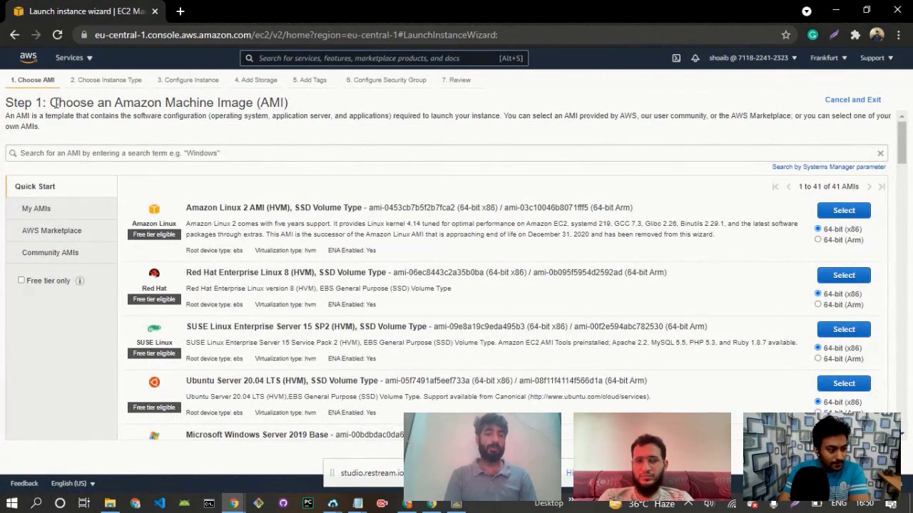
Choose the 64-bit (x86) Ubuntu Server 20.04 LTS (HVM), SSD Volume Type image for the instance.
left_click_drag(55, 103, 258, 103)
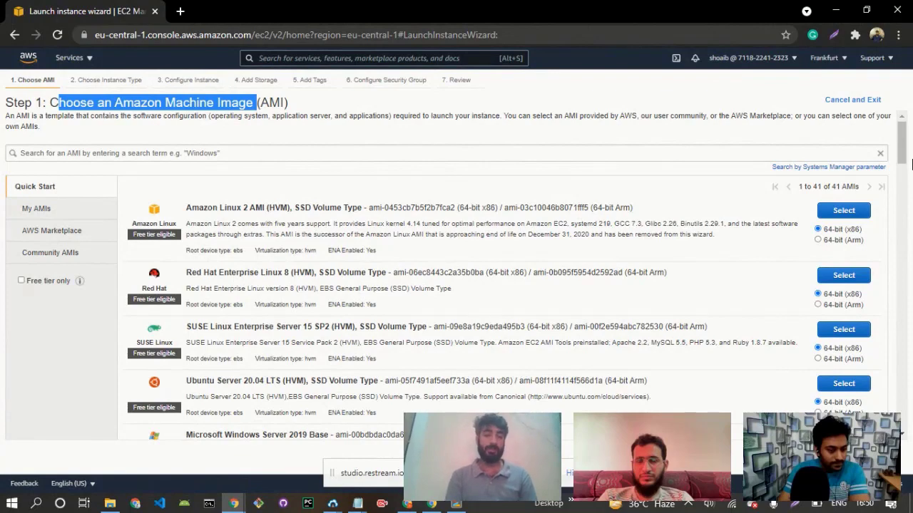
scroll(904, 165, "down", 2)
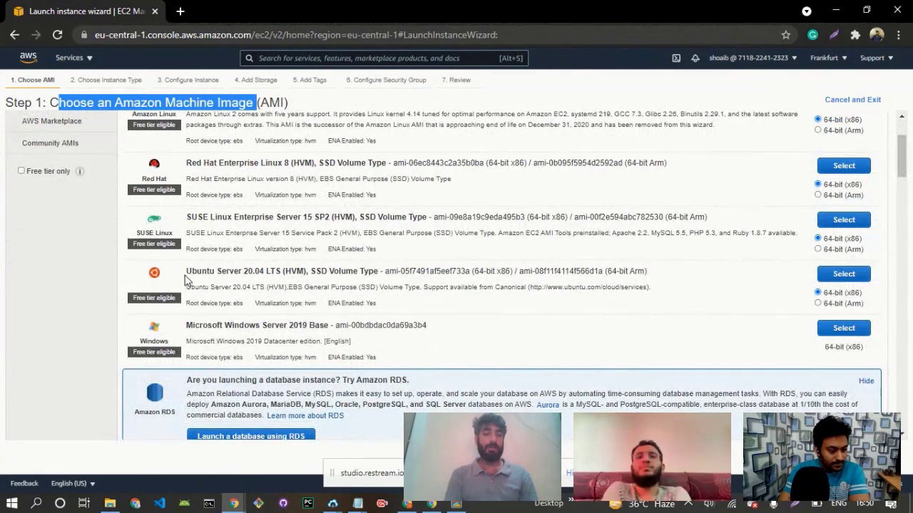
left_click_drag(186, 271, 264, 269)
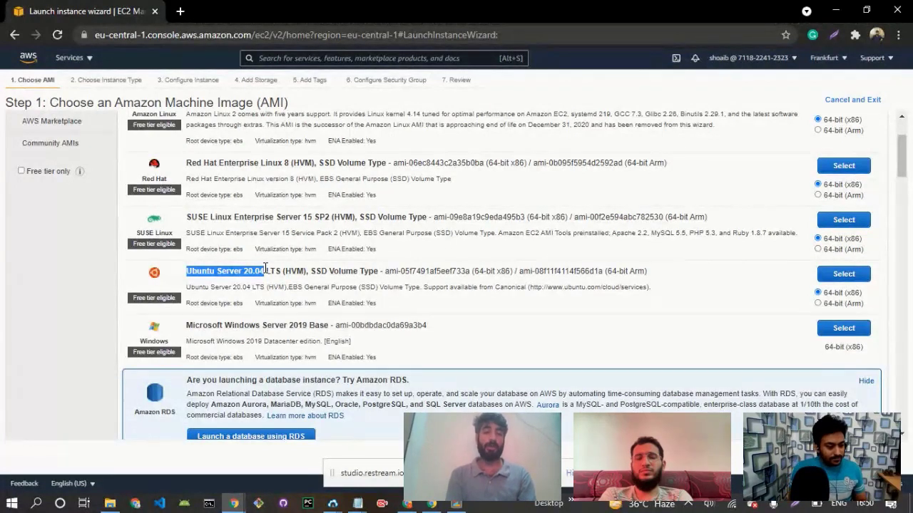
left_click(844, 275)
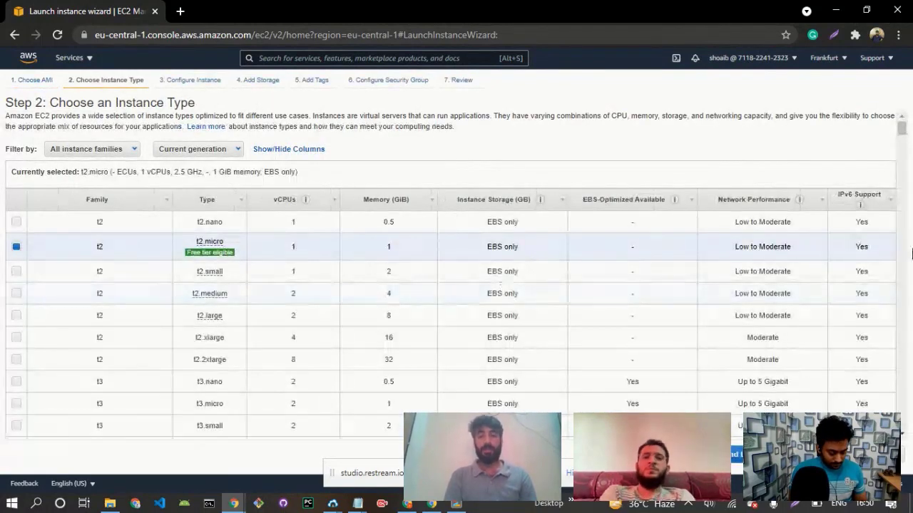
Review the instance types, keep the free-tier t2.micro, and continue to the instance details.
left_click_drag(903, 128, 904, 128)
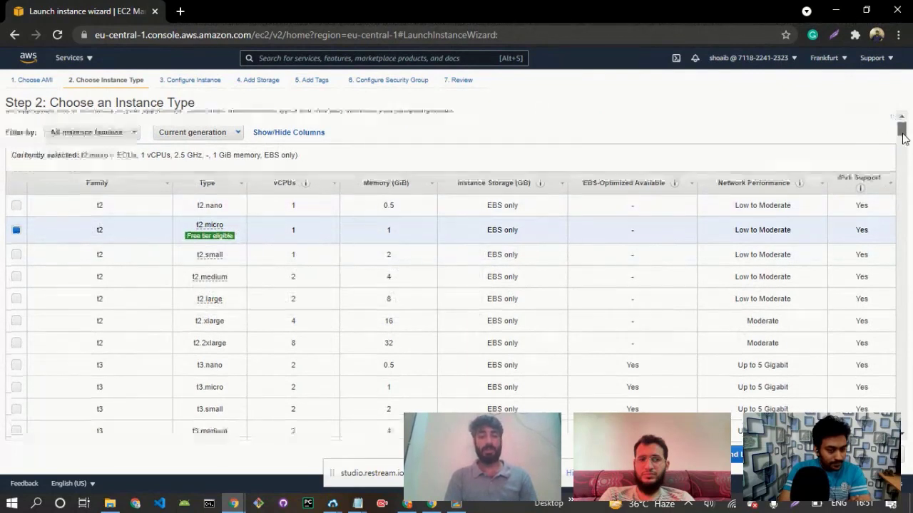
left_click_drag(900, 132, 902, 139)
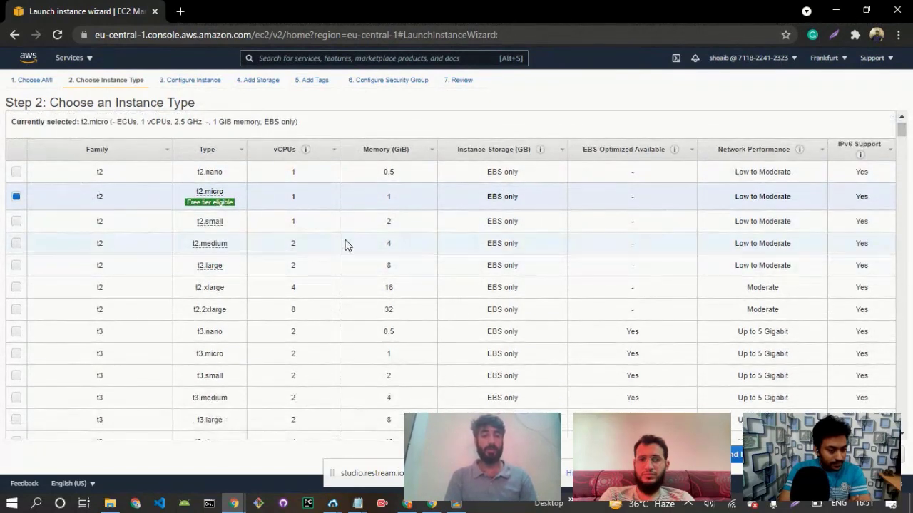
mouse_move(196, 250)
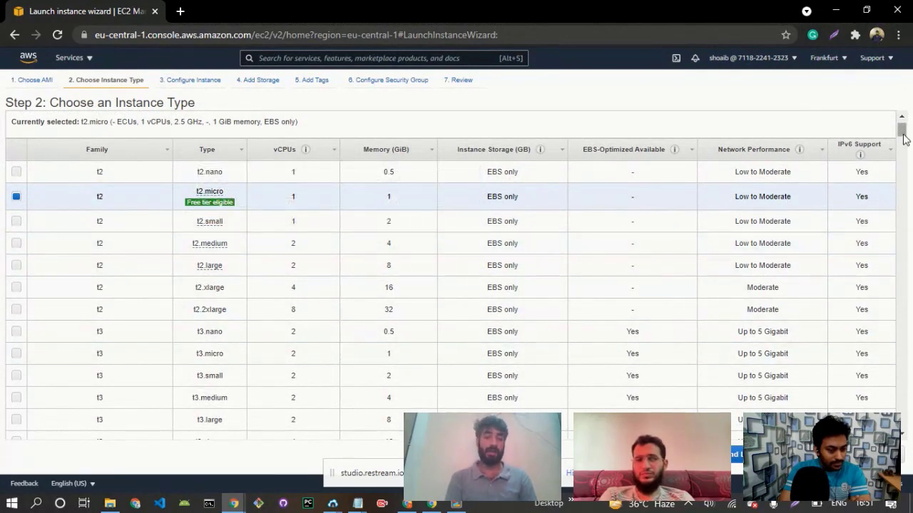
left_click_drag(902, 138, 904, 134)
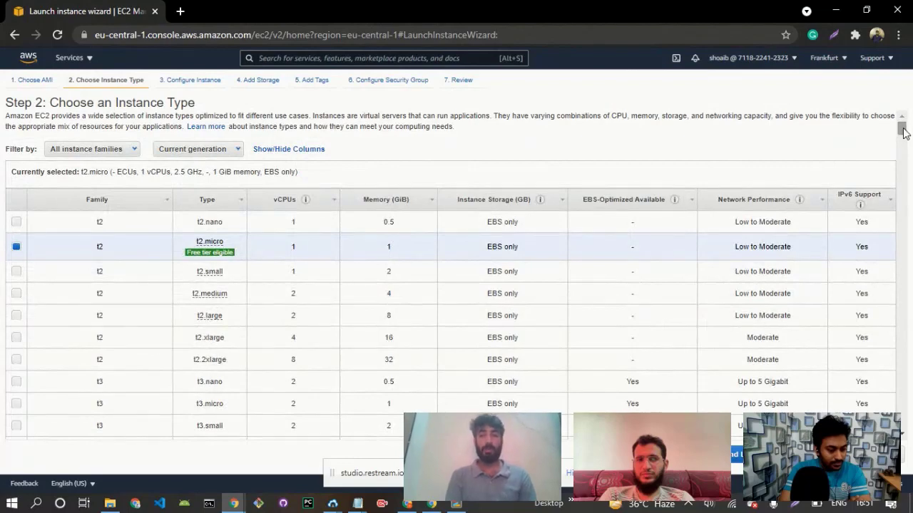
left_click_drag(902, 134, 903, 102)
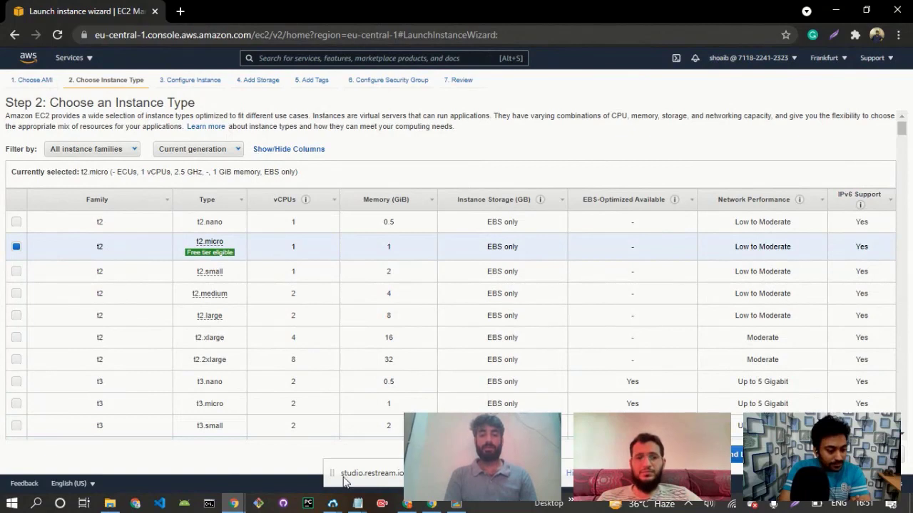
mouse_move(234, 501)
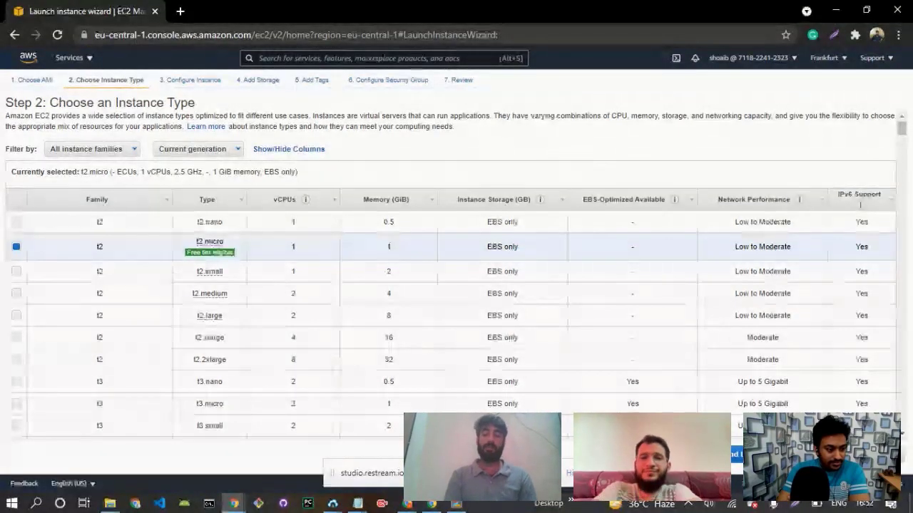
left_click(829, 455)
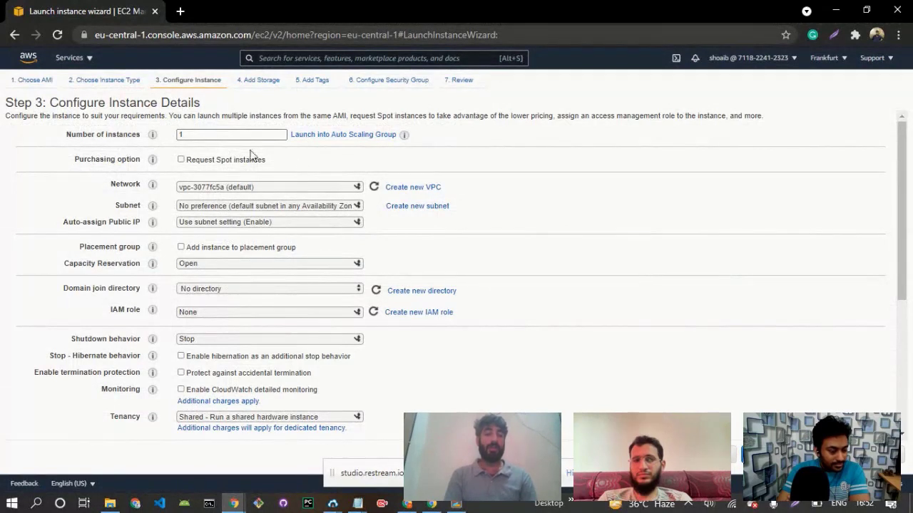
Keep the number of instances at 1 with the default instance details and continue to the storage settings.
double_click(185, 135)
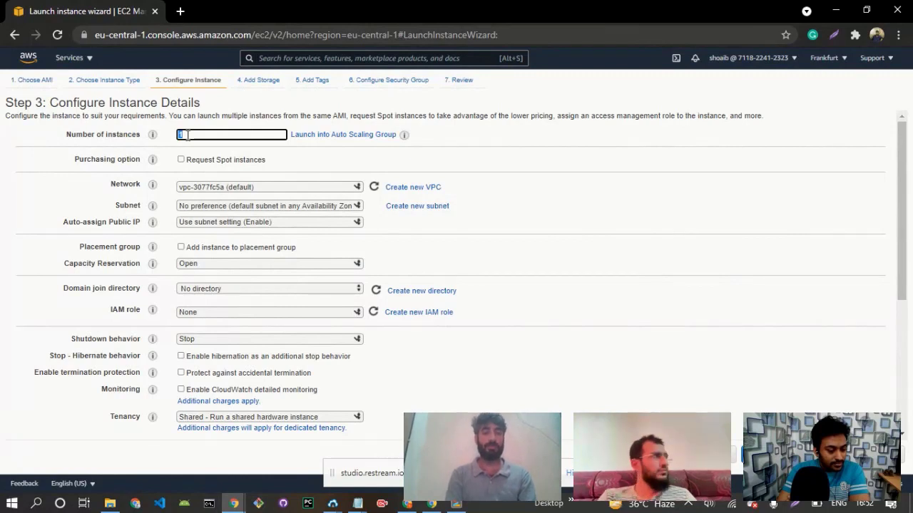
left_click(207, 134)
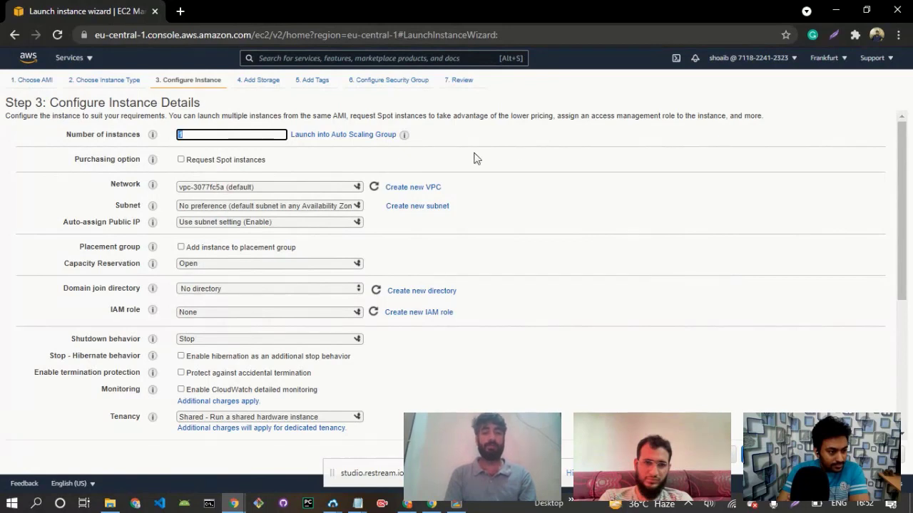
left_click(530, 165)
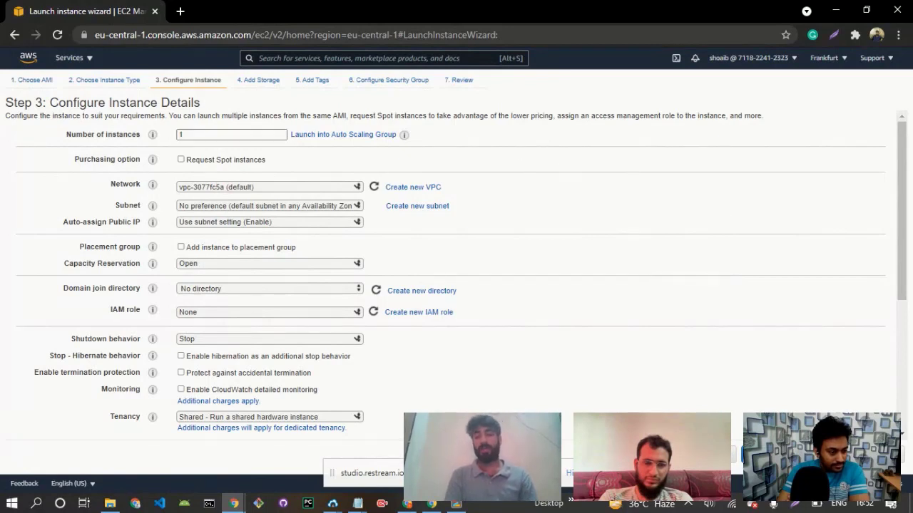
left_click(861, 455)
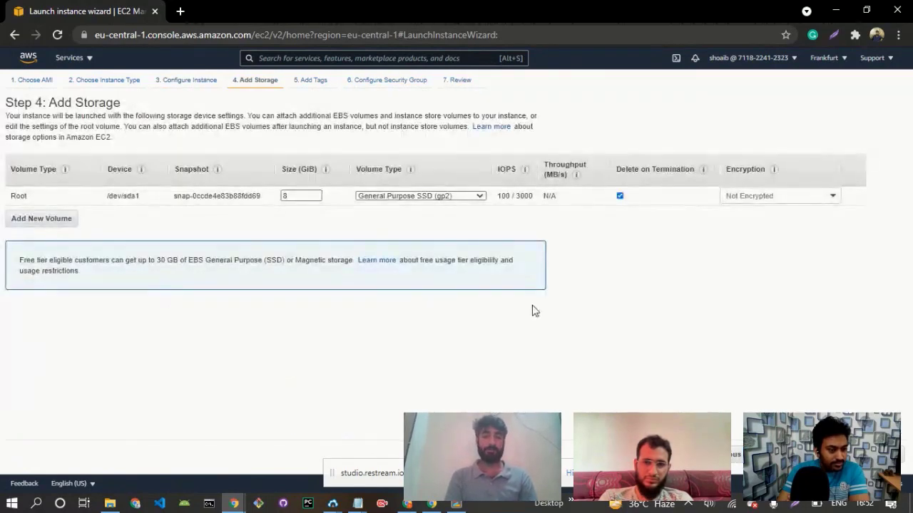
Change the root volume's size and continue past the tags to the security group configuration.
double_click(295, 197)
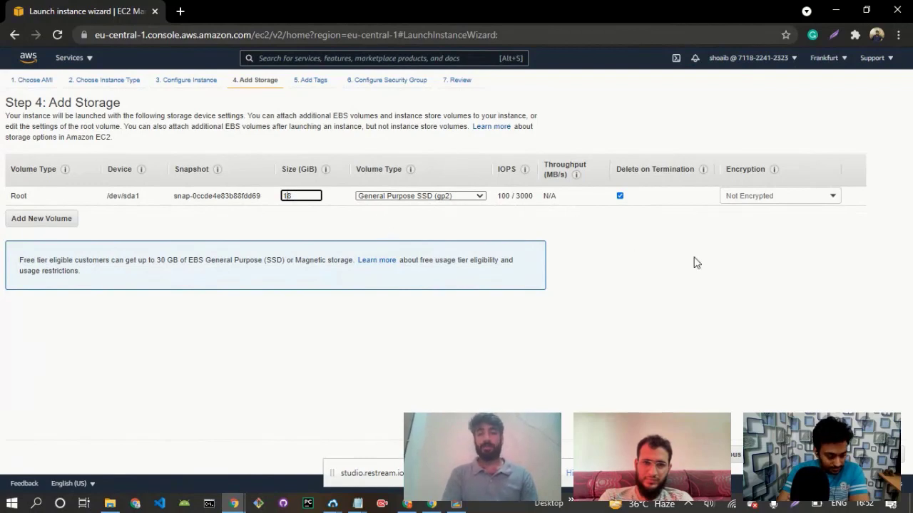
left_click(866, 454)
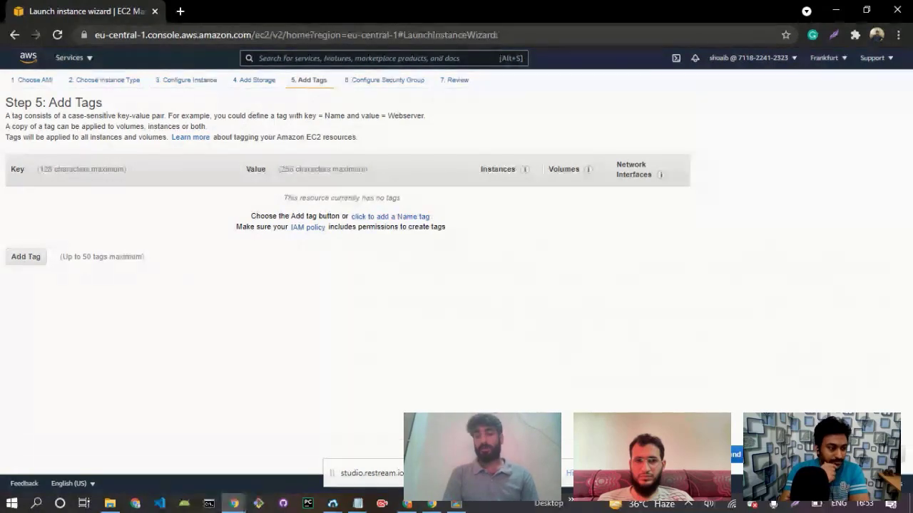
left_click(825, 454)
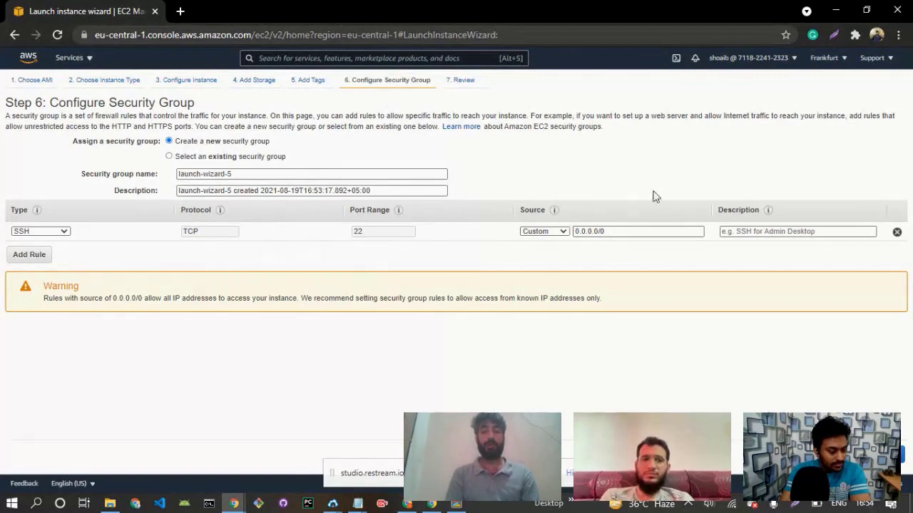
Add a Custom TCP rule for port 80 with source 0.0.0.0/0 to the new security group.
left_click(32, 259)
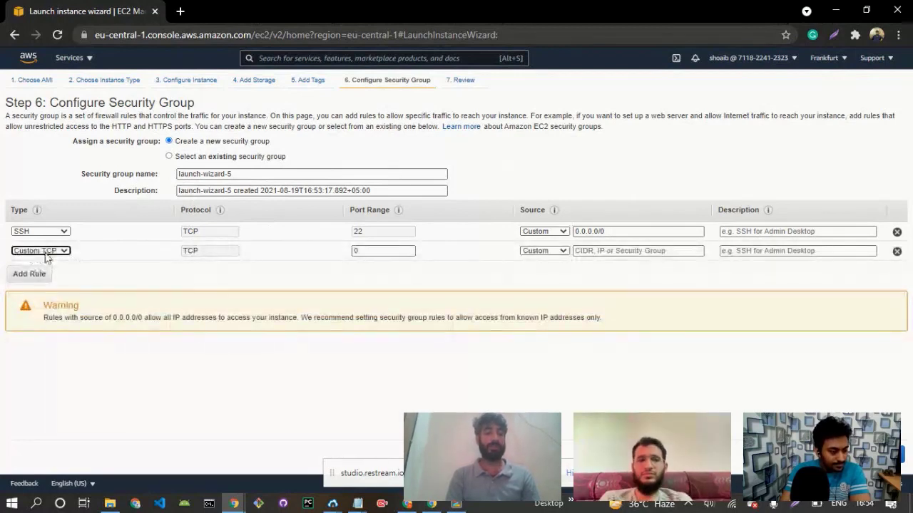
left_click(366, 251)
key("BackSpace")
type("80")
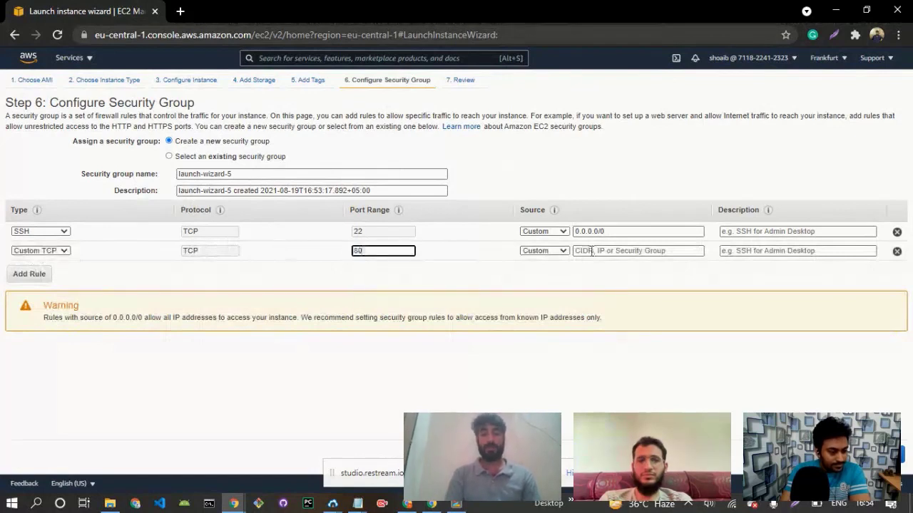
left_click(606, 251)
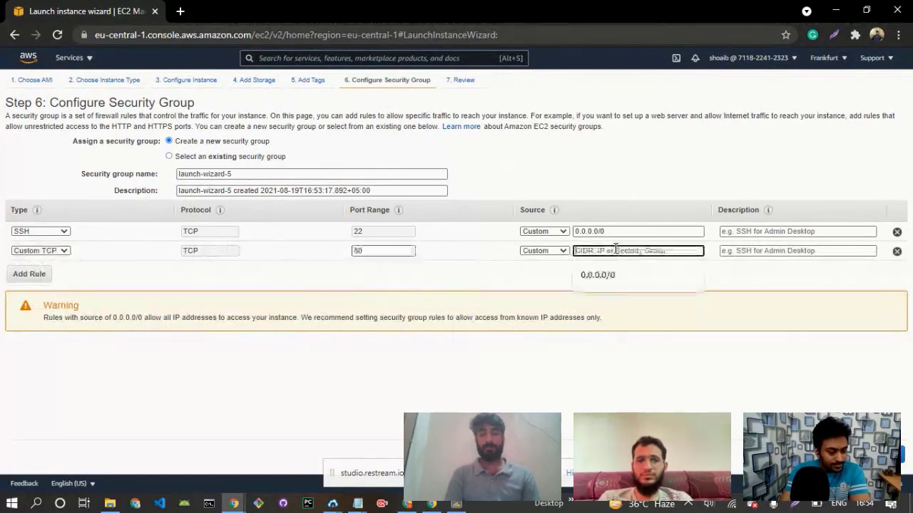
left_click(591, 284)
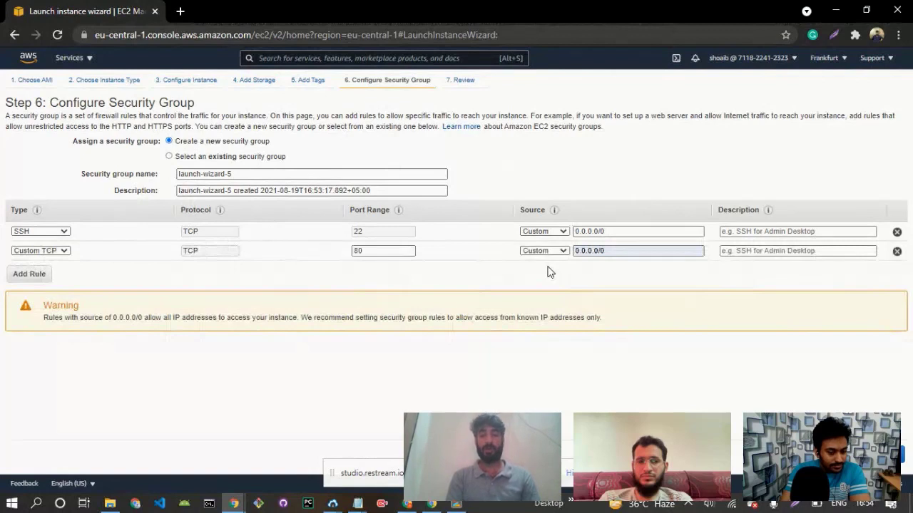
Add a Custom TCP rule for port 443 with source 0.0.0.0/0 to the security group.
left_click(39, 277)
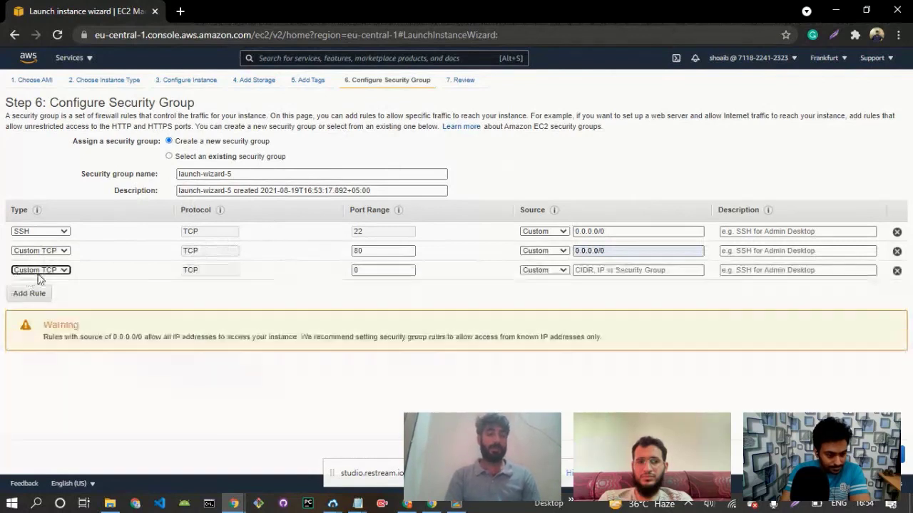
left_click(366, 269)
double_click(366, 269)
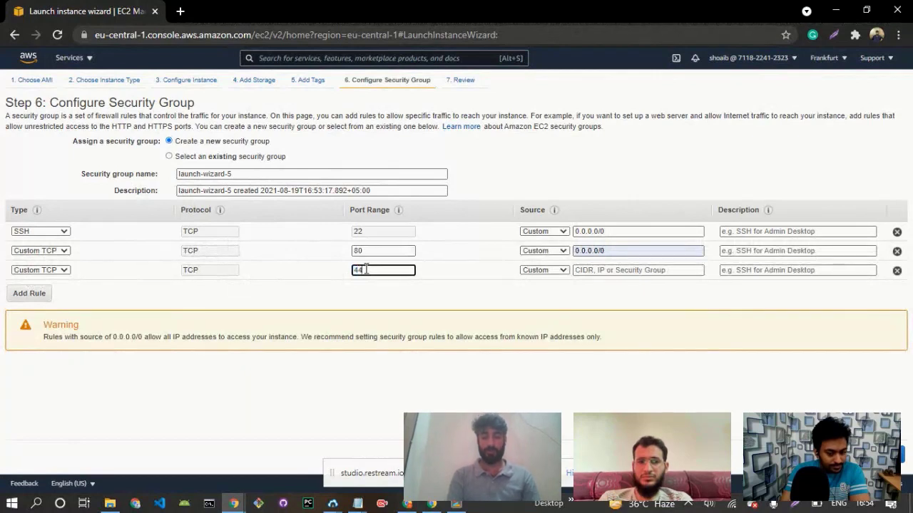
left_click(615, 270)
left_click(601, 293)
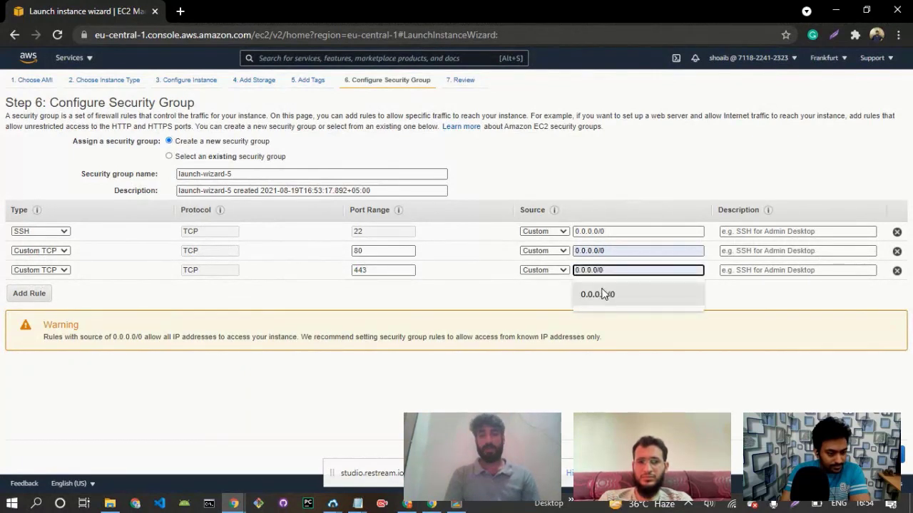
left_click(491, 298)
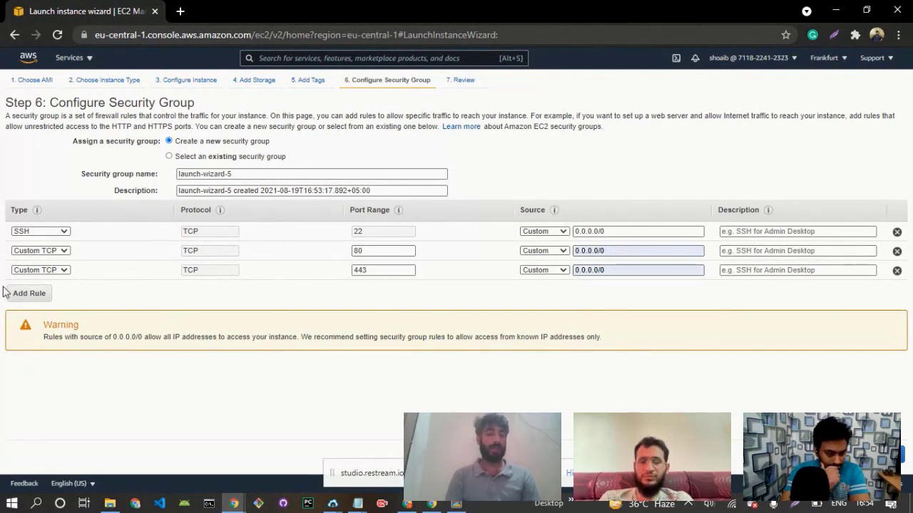
Add a Custom TCP rule for port 2083 with source 0.0.0.0/0 to the security group.
left_click(27, 293)
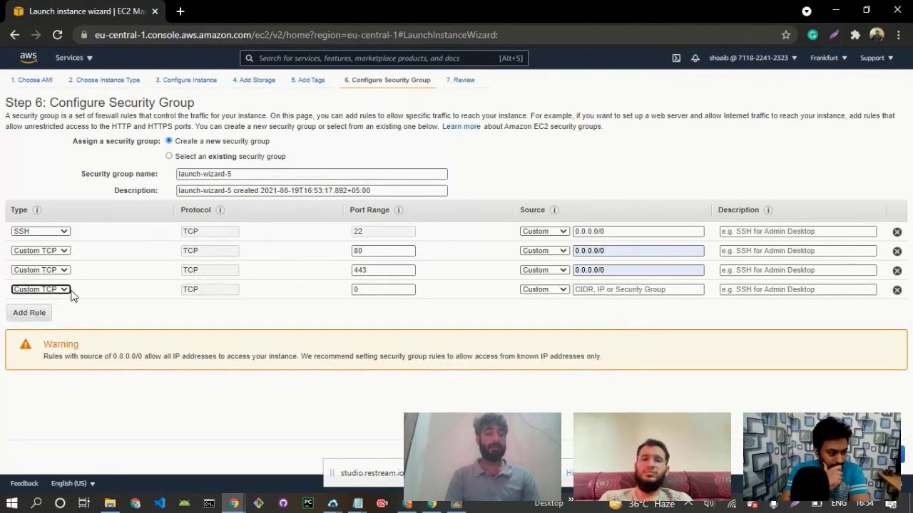
left_click(377, 290)
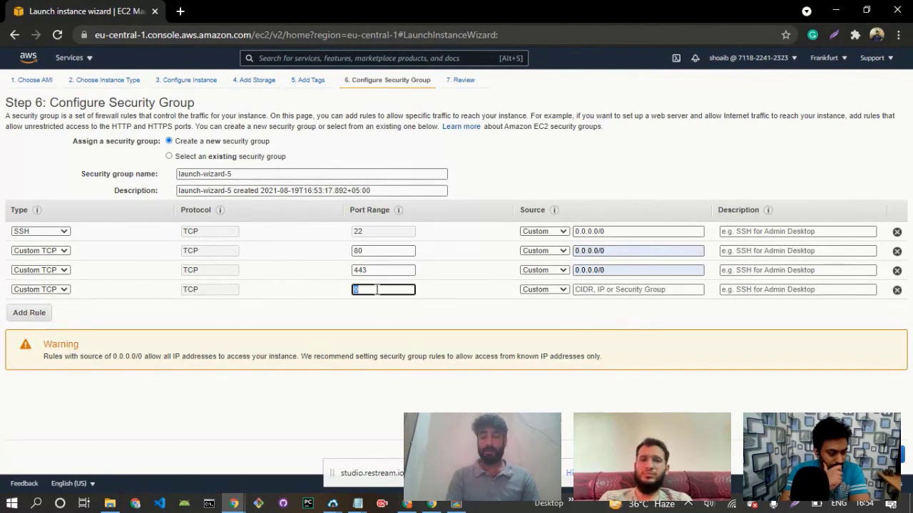
type("2083")
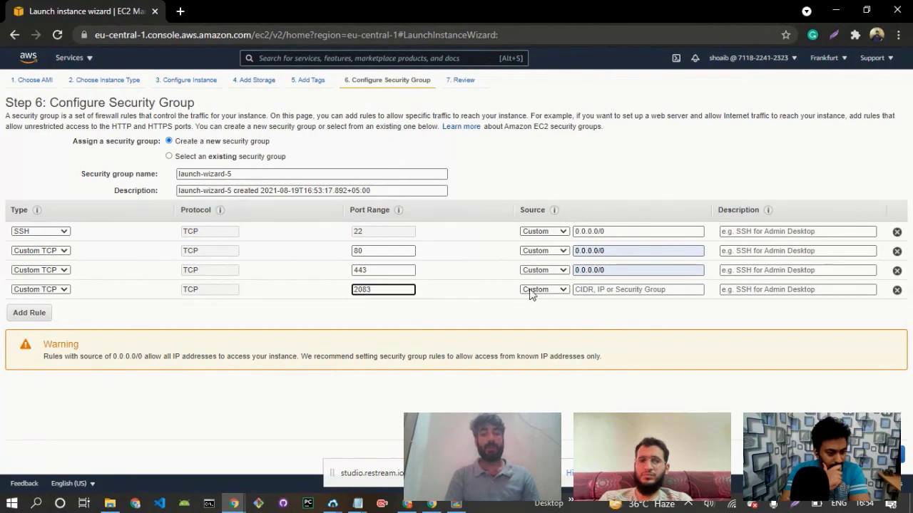
left_click(613, 290)
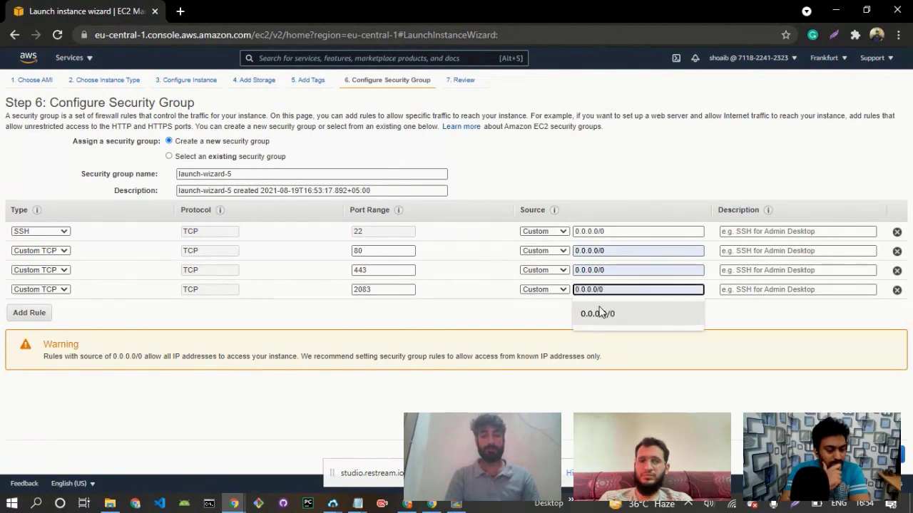
left_click(602, 311)
Add a Custom UDP rule for port 443 with source 0.0.0.0/0 and continue to the launch review.
left_click(29, 313)
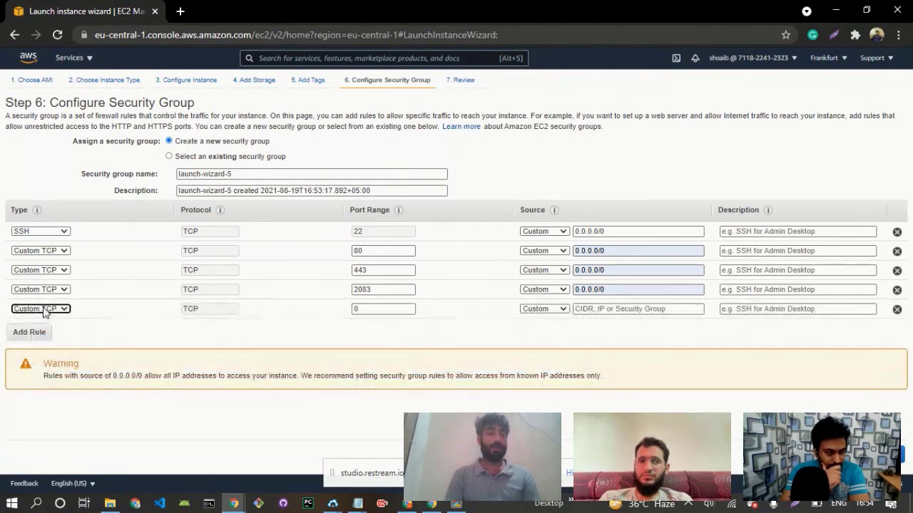
left_click(39, 308)
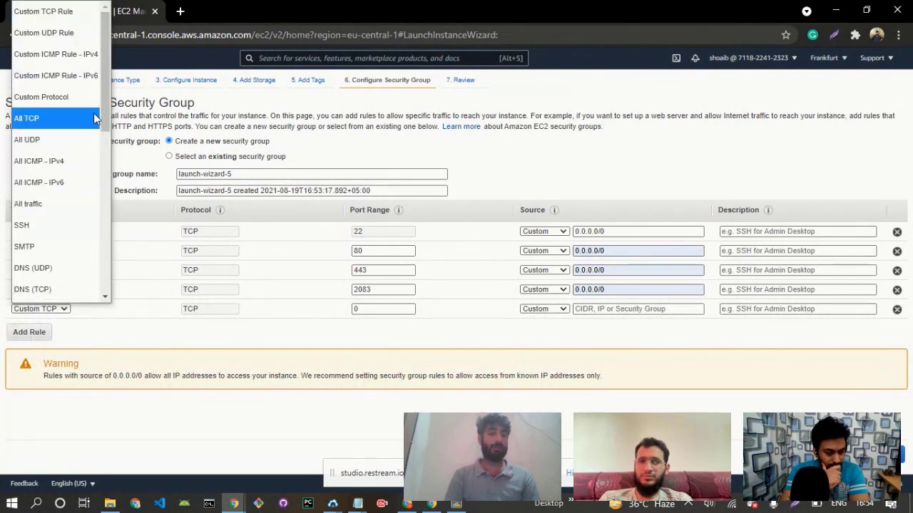
left_click(50, 33)
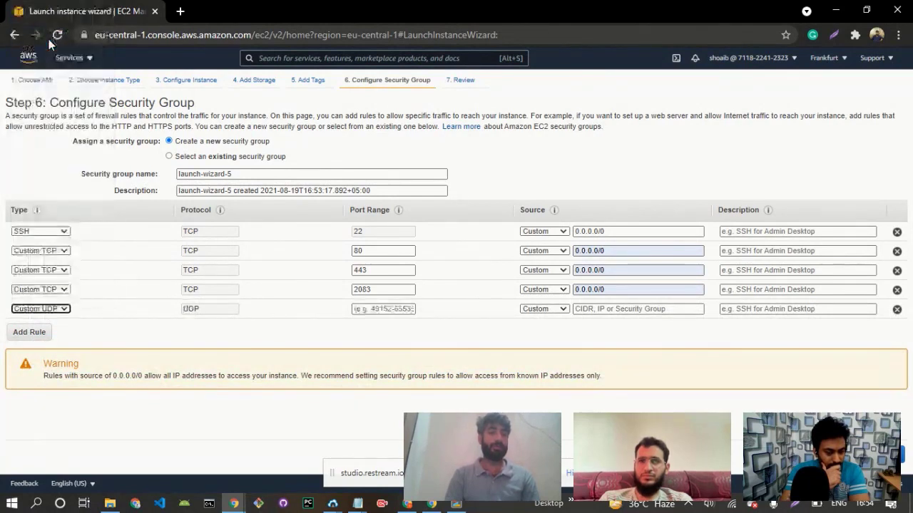
left_click(356, 314)
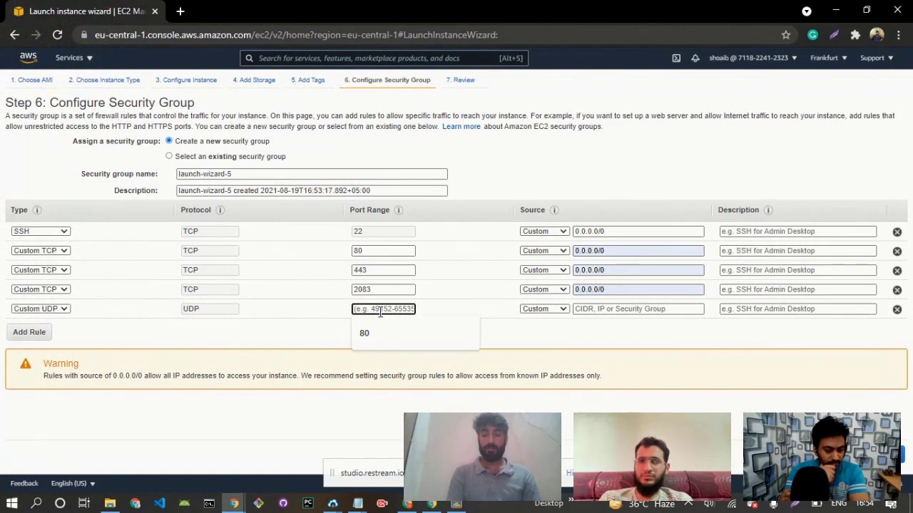
type("443")
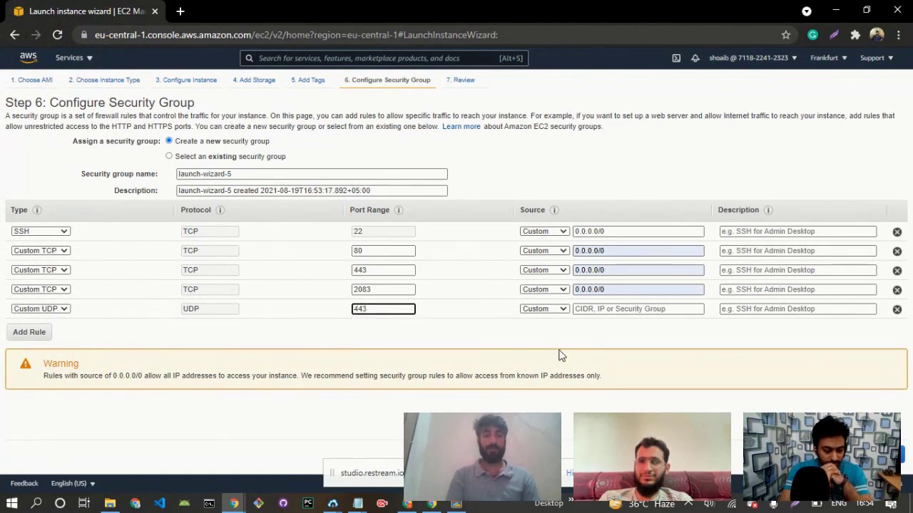
left_click(613, 309)
left_click(596, 331)
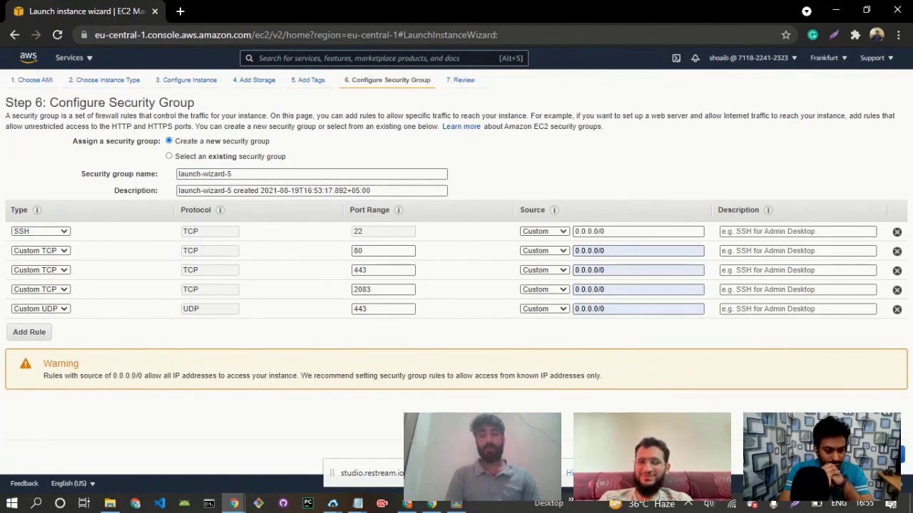
left_click(868, 454)
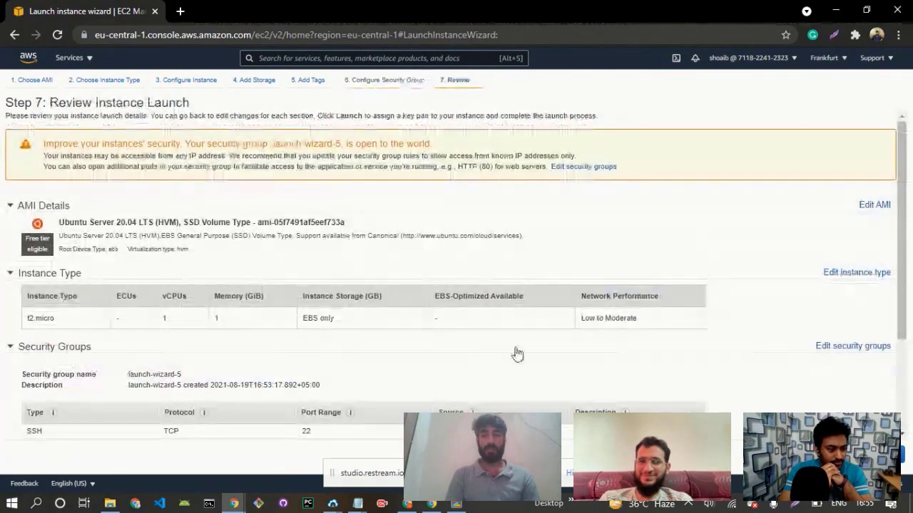
Review the AMI, instance type and security group rules in the launch summary.
left_click_drag(903, 151, 911, 205)
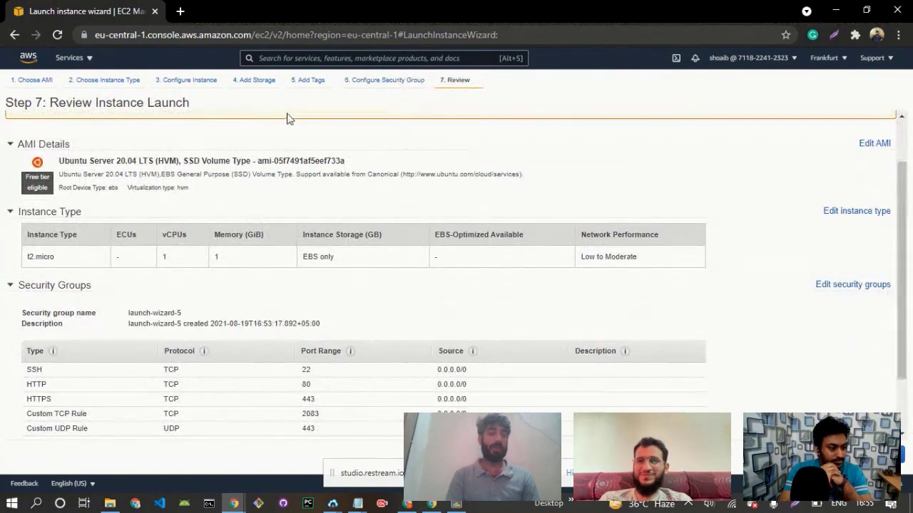
left_click_drag(69, 161, 137, 161)
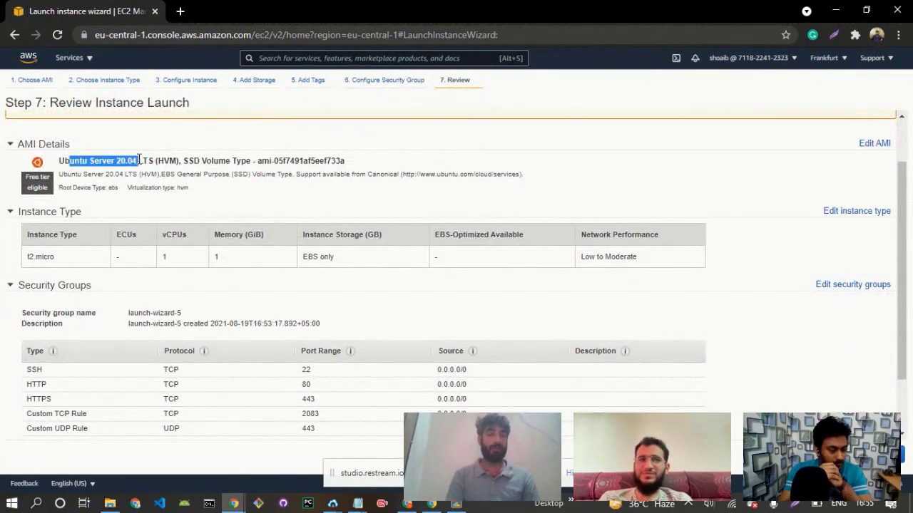
left_click_drag(22, 260, 312, 253)
left_click(909, 206)
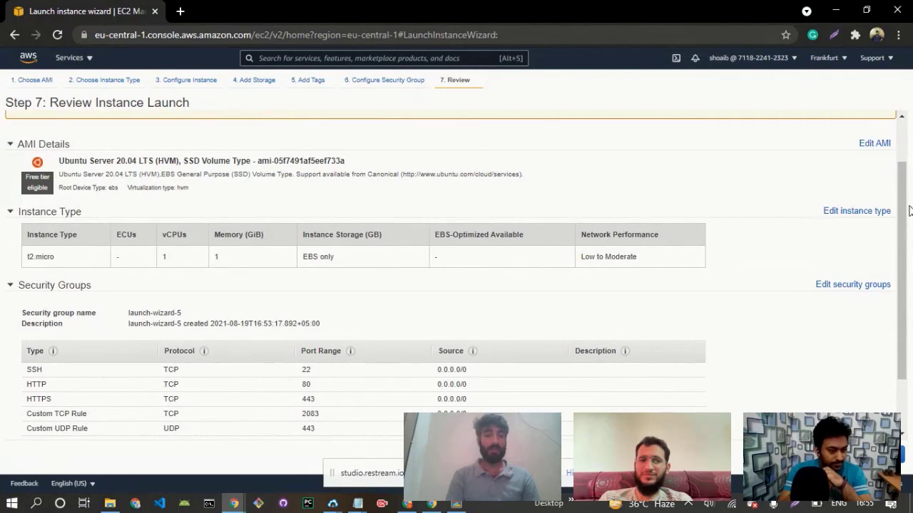
scroll(906, 265, "down", 1)
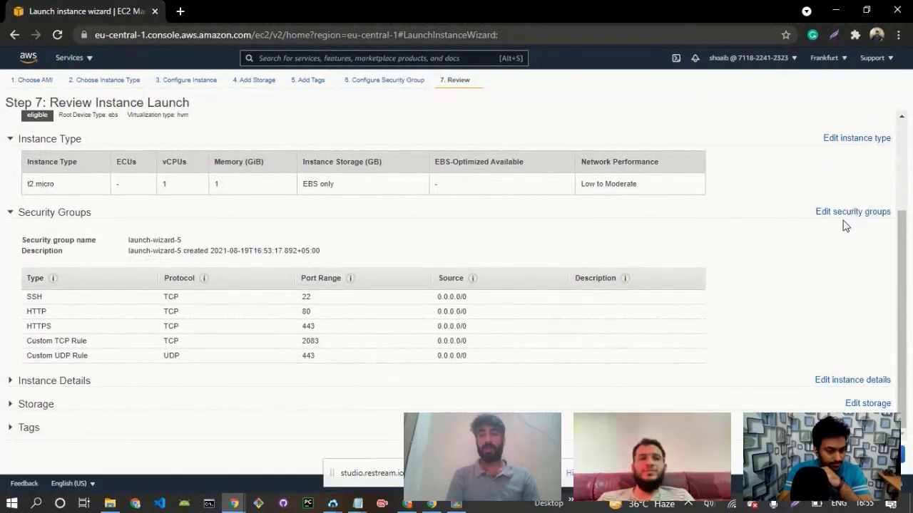
left_click_drag(904, 191, 902, 227)
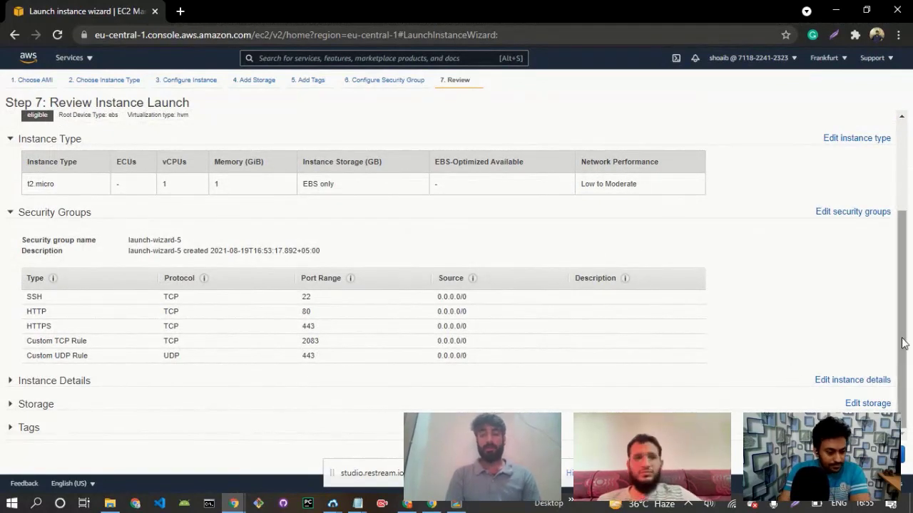
left_click_drag(904, 343, 905, 300)
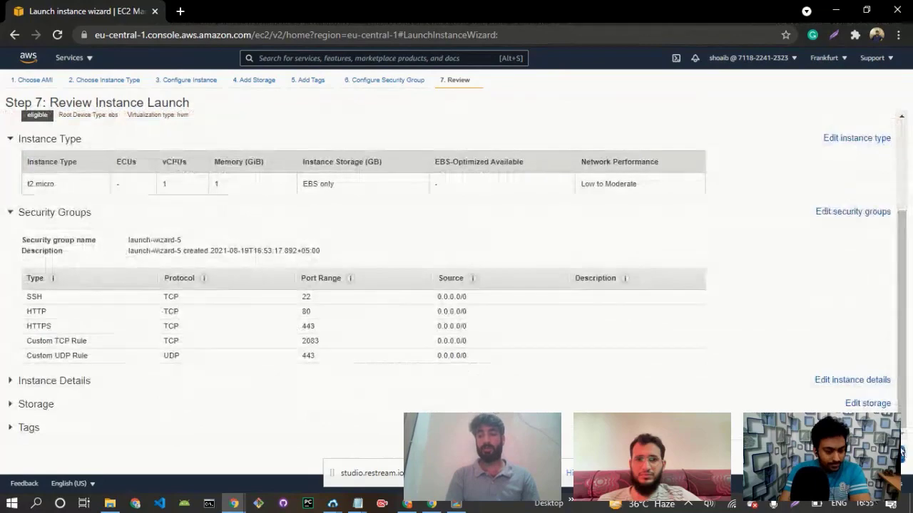
Start launching the instance and choose to use an existing key pair.
left_click(901, 452)
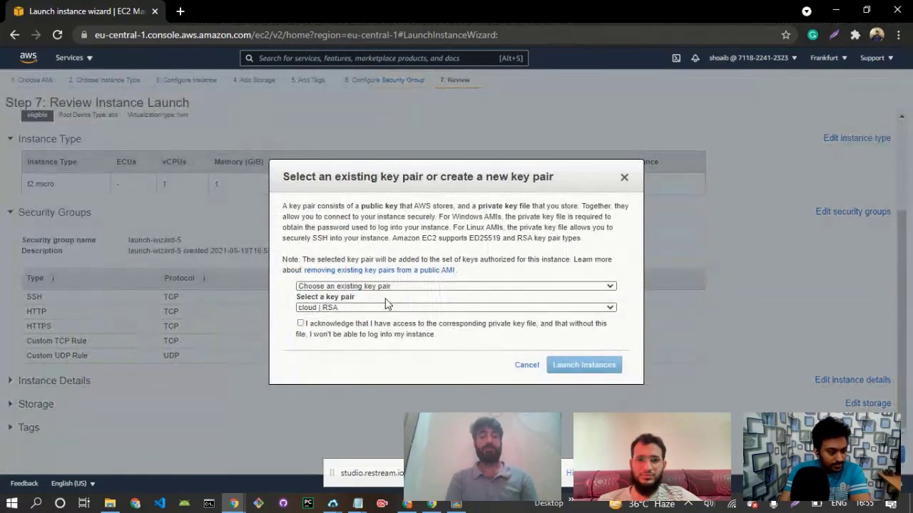
left_click(371, 285)
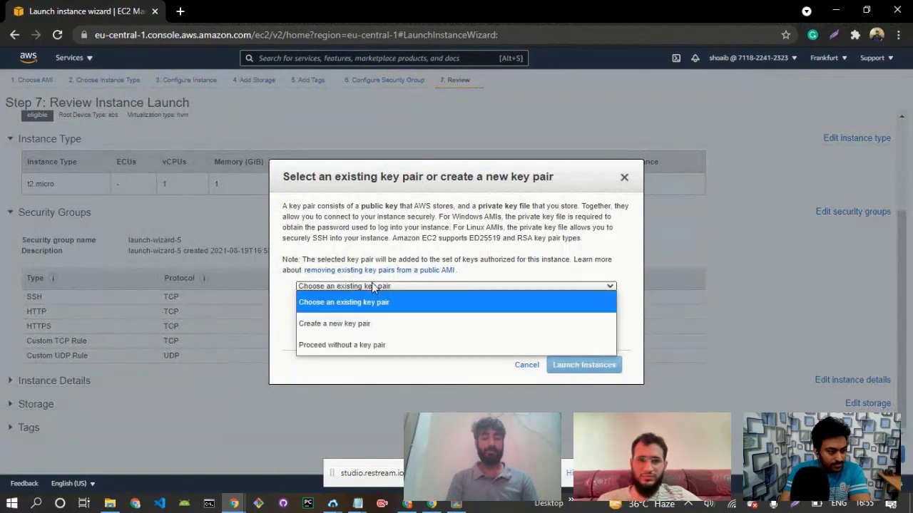
left_click(349, 304)
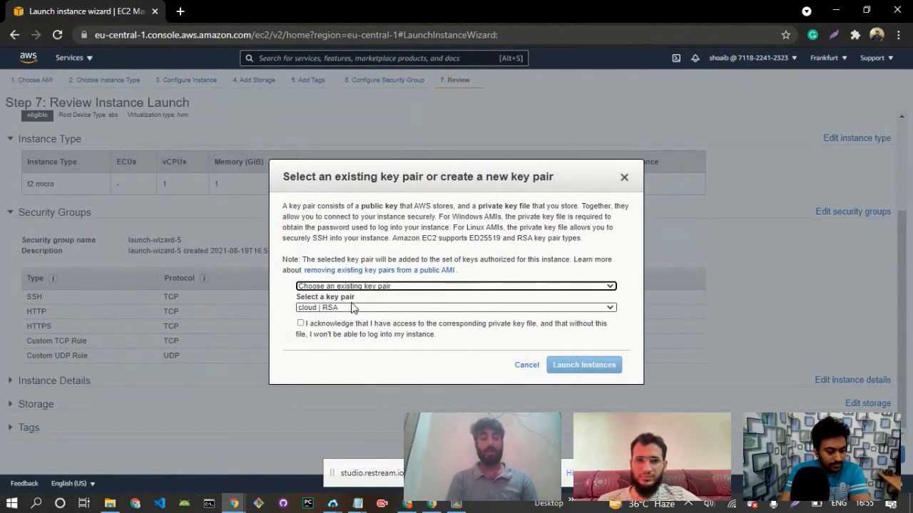
left_click(337, 287)
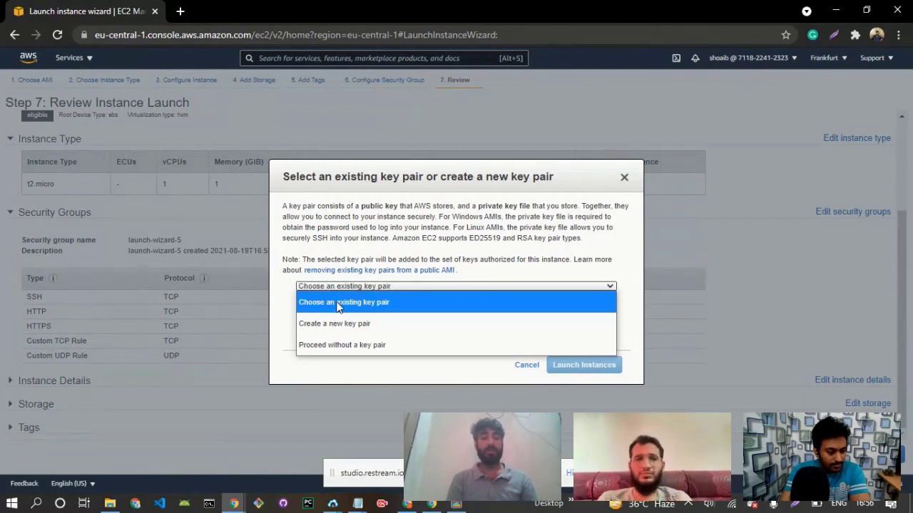
left_click(389, 308)
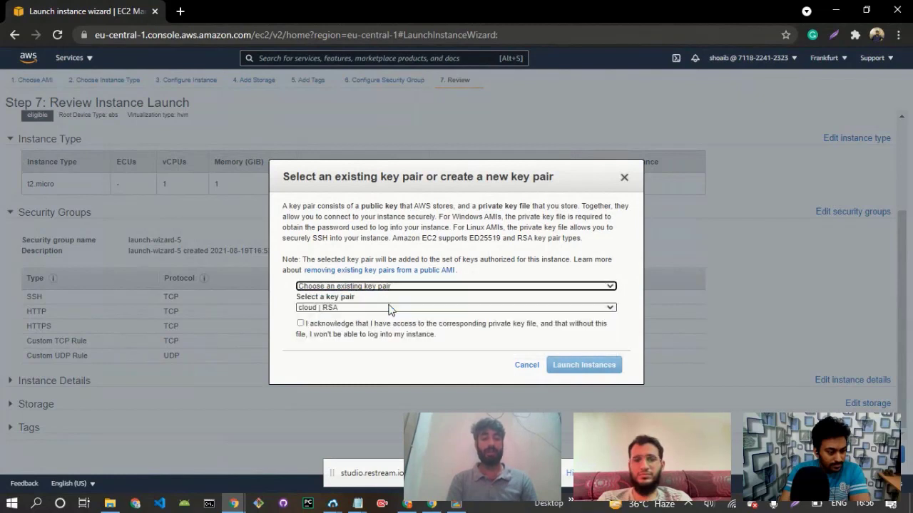
Select the shblaptop | RSA key pair, acknowledge having access to its private key file, and launch the instance.
left_click(350, 308)
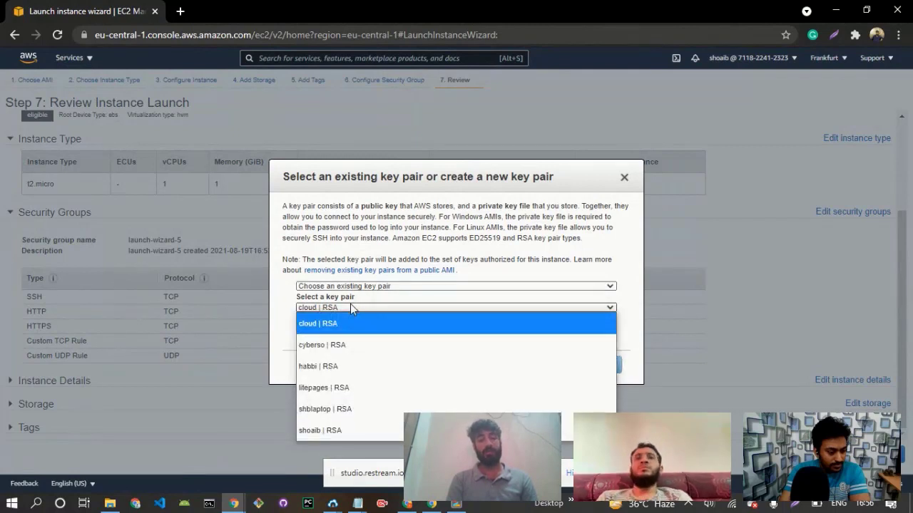
left_click(321, 409)
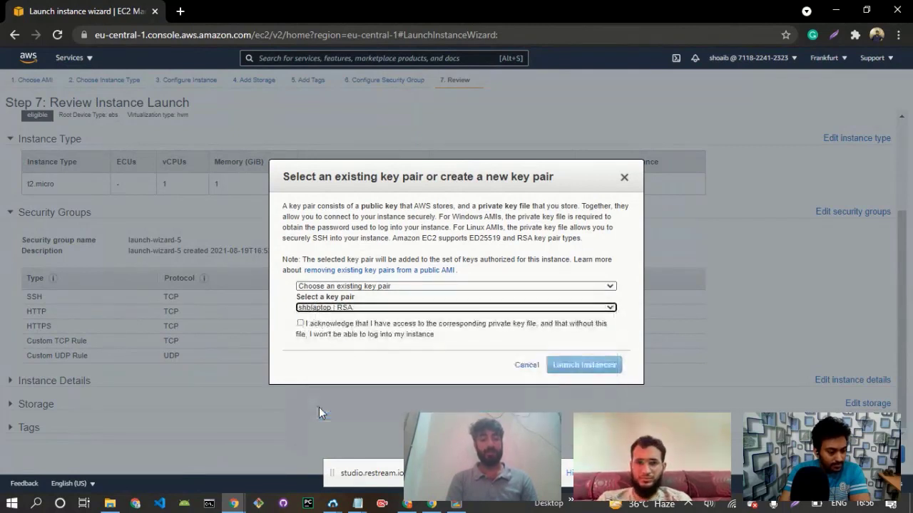
left_click(300, 324)
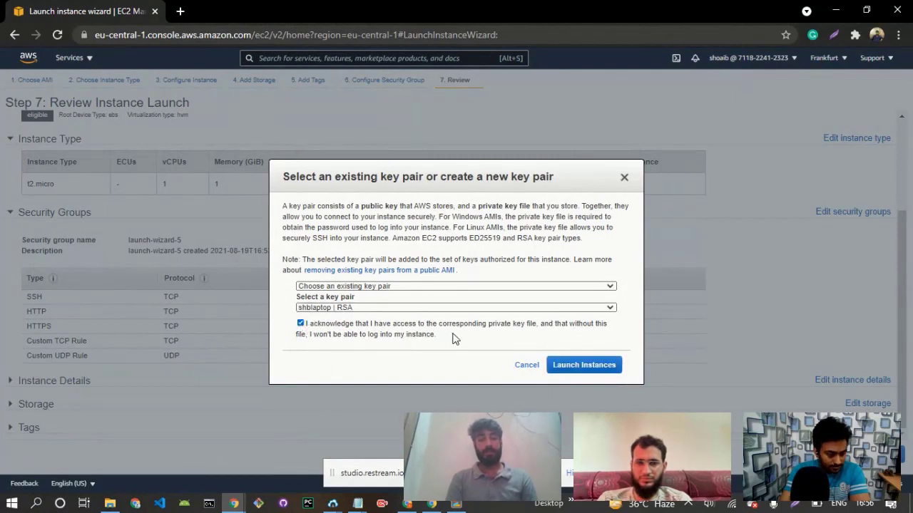
left_click(587, 366)
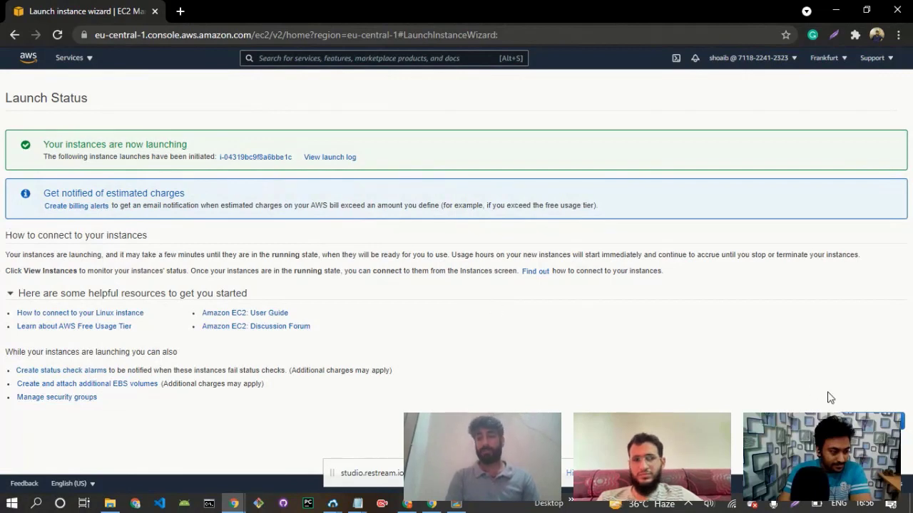
Copy the public IPv4 address 18.196.175.183 from the instances list and enter it as the host in Bitvise SSH Client.
left_click(872, 421)
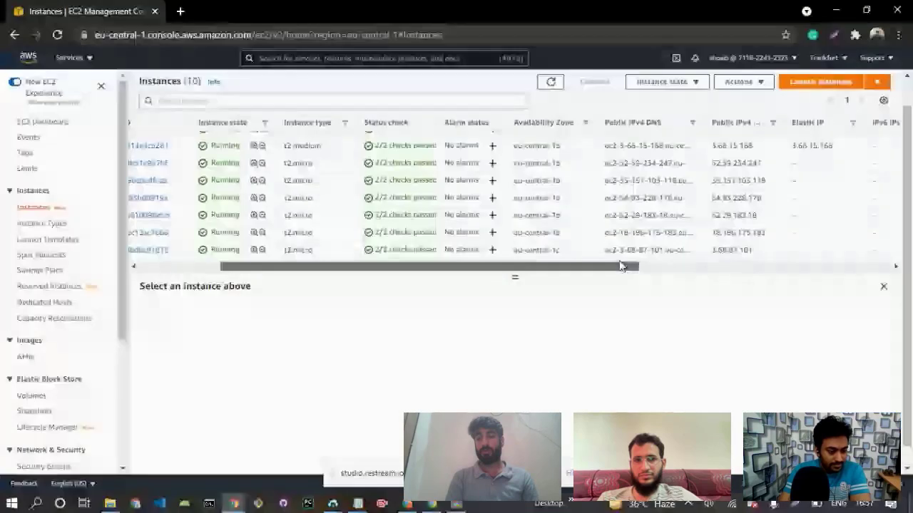
right_click(683, 232)
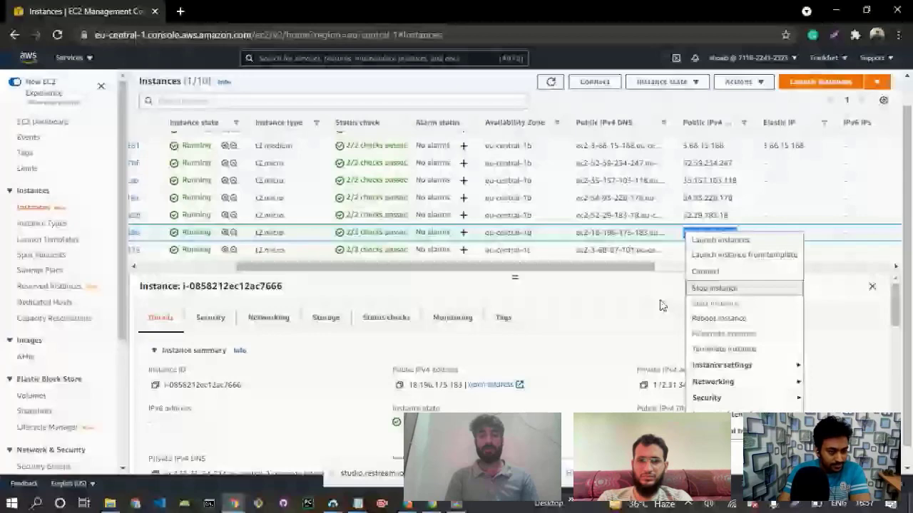
key("alt+Tab")
left_click(330, 503)
left_click(443, 449)
double_click(427, 84)
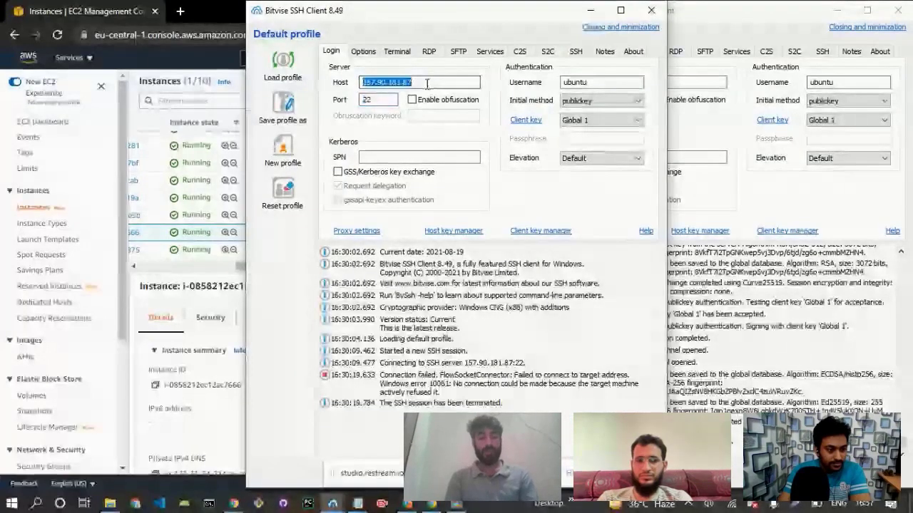
type("18.196.175.183")
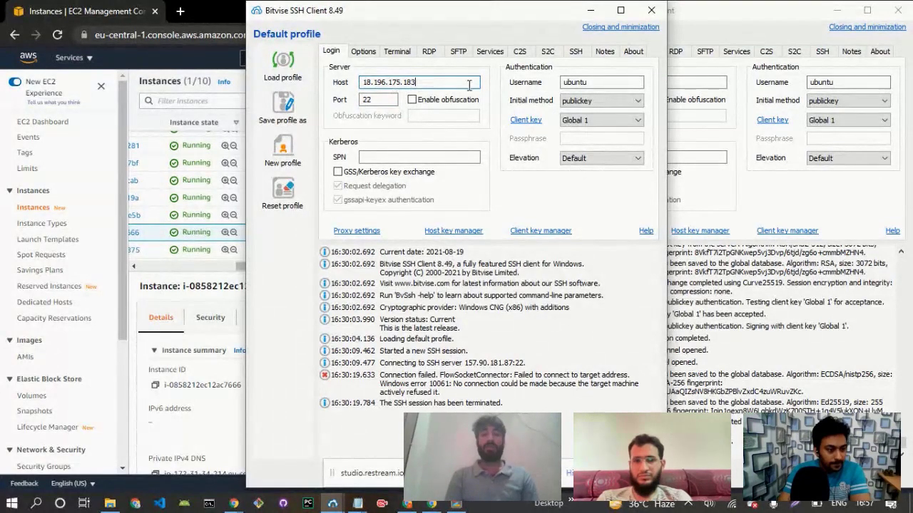
Log in to the server as ubuntu on port 22 with publickey authentication, and switch to the CloudPages dashboard in the browser.
left_click(583, 82)
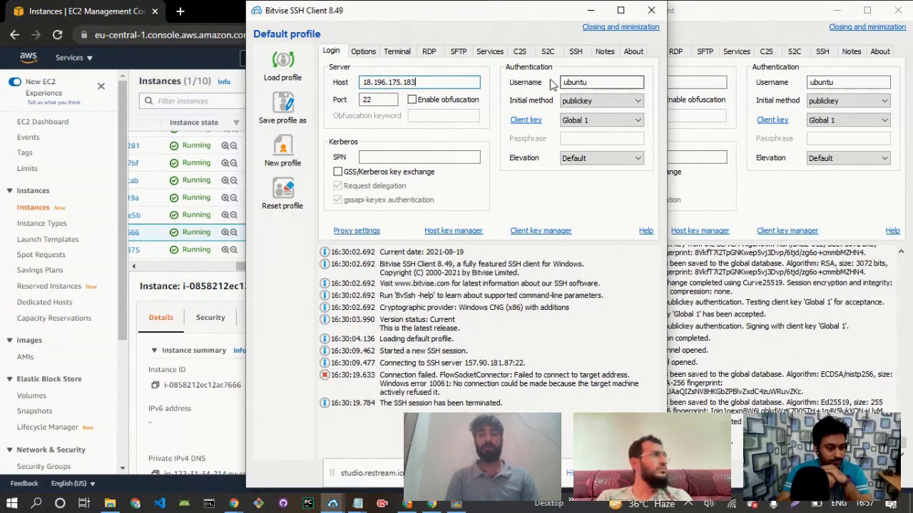
double_click(585, 83)
left_click(584, 100)
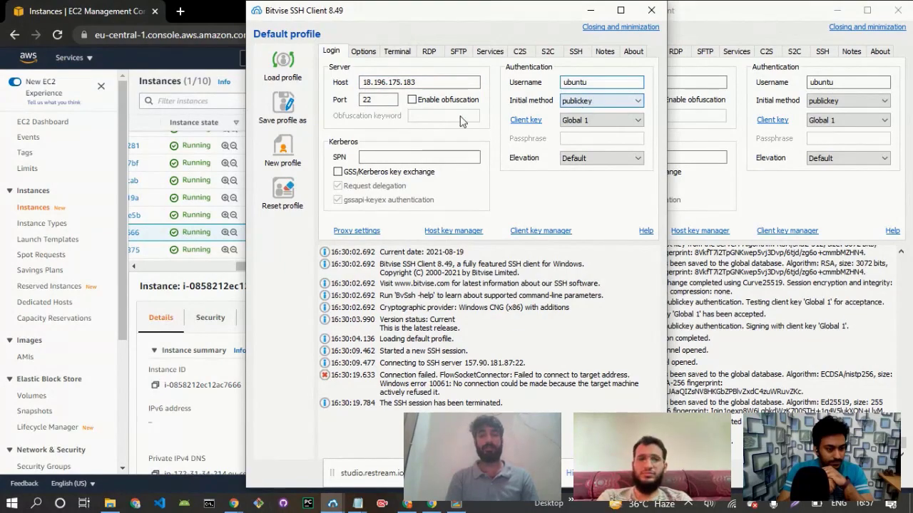
double_click(365, 99)
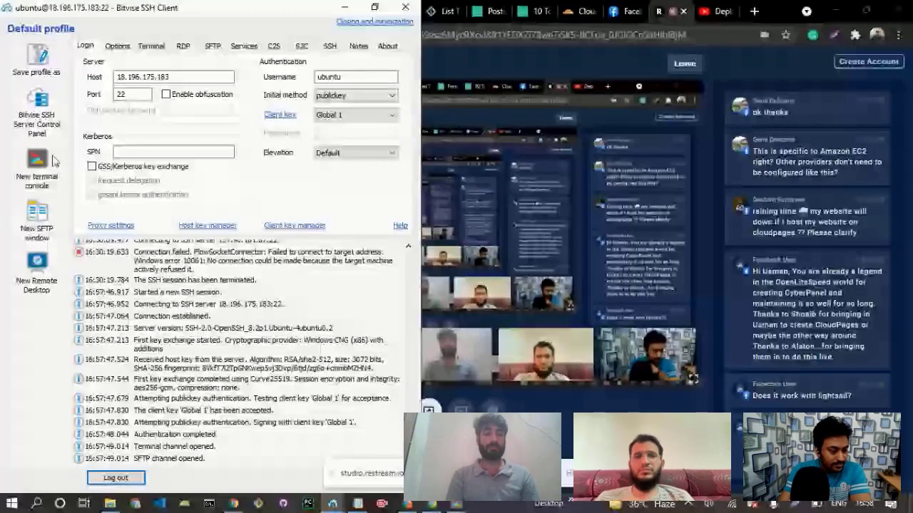
key("alt+Tab")
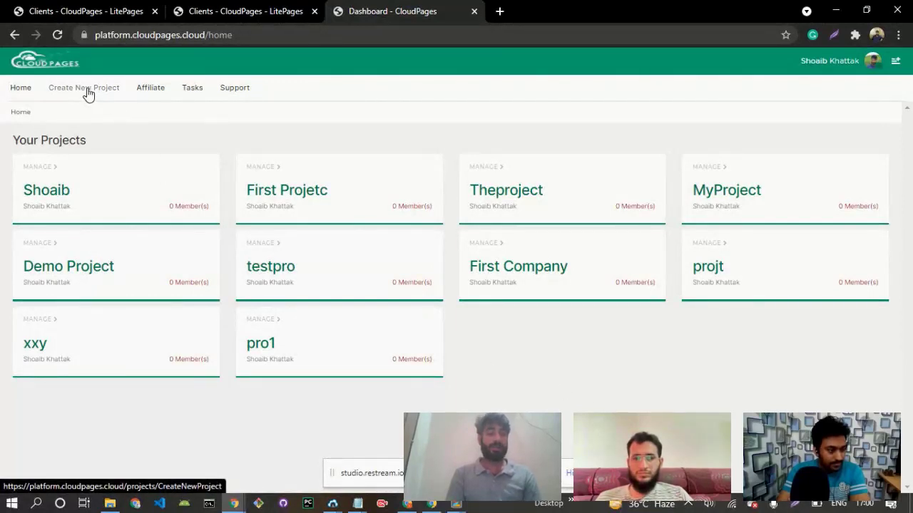
Capture the dashboard's navigation area, mark Create New Project with a red arrow, and discard the capture.
left_click(789, 508)
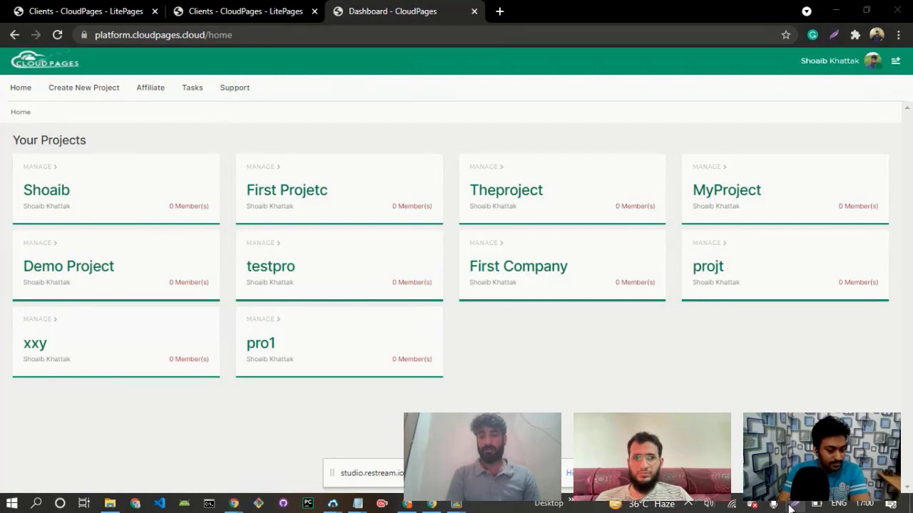
left_click_drag(1, 58, 332, 143)
left_click(345, 50)
left_click_drag(139, 109, 102, 91)
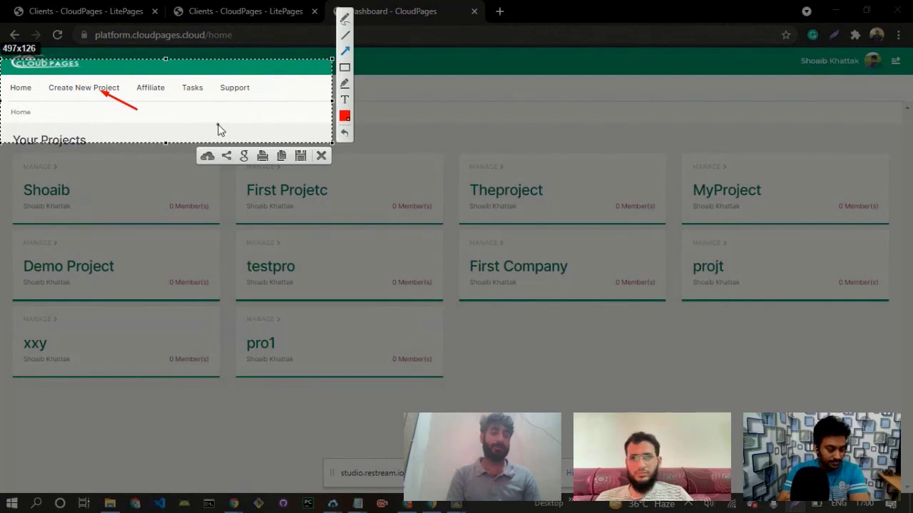
left_click(321, 155)
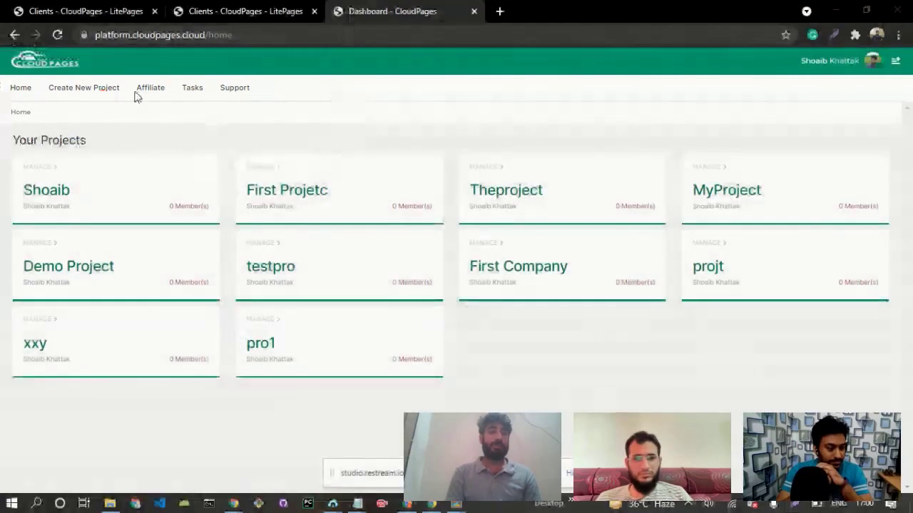
Create a new CloudPages project named AWSProject.
left_click(70, 94)
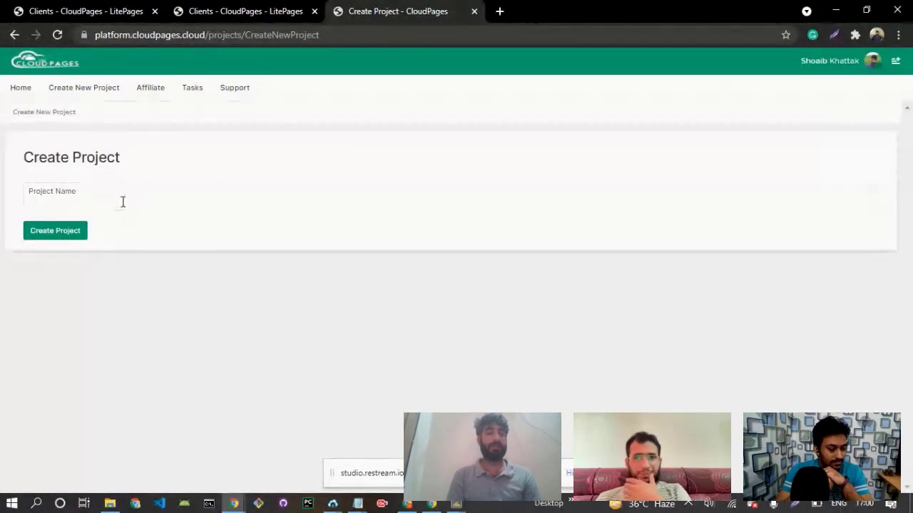
left_click(123, 201)
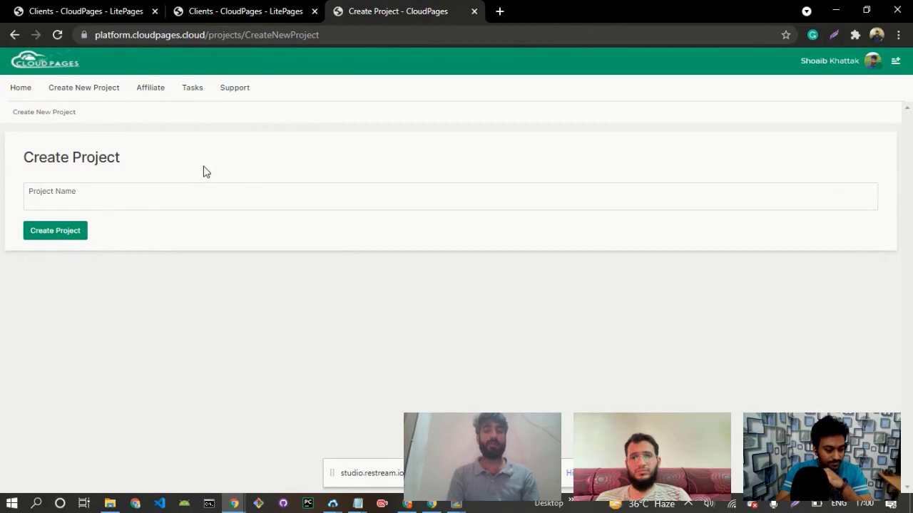
left_click(113, 199)
type("a")
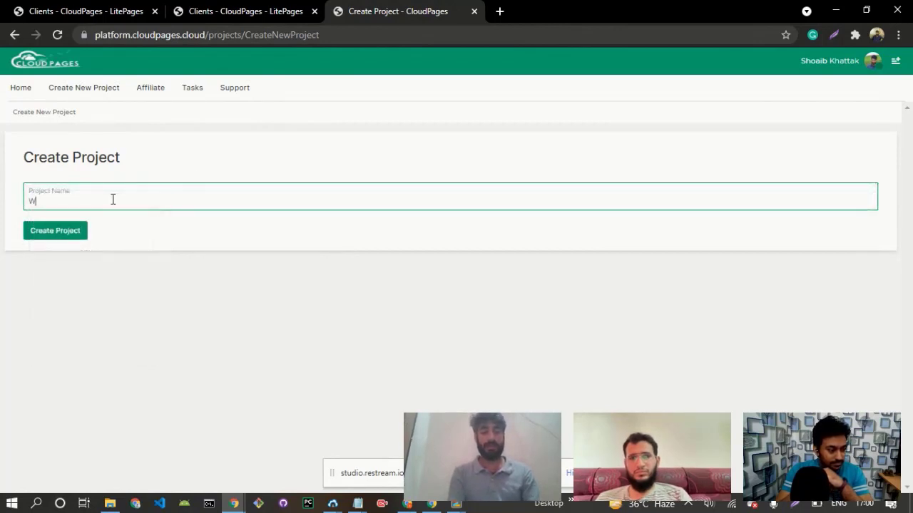
key("BackSpace")
type("AWSProject")
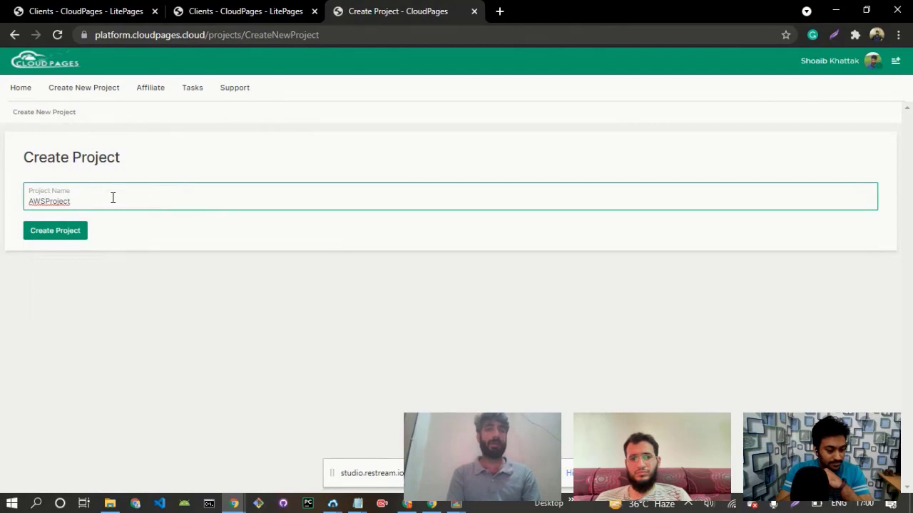
left_click(54, 234)
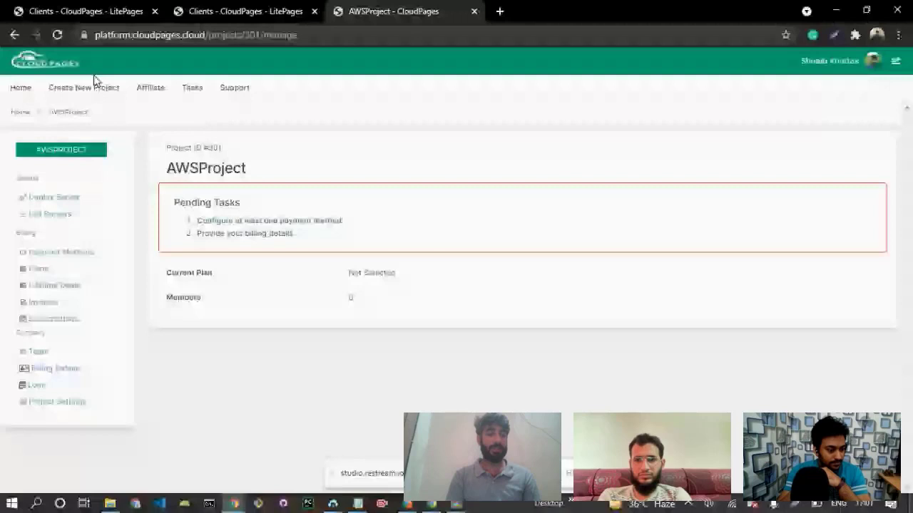
Check the current plan of the new project and of existing project #14, and open project #14's Deploy Server page.
left_click_drag(166, 272, 398, 277)
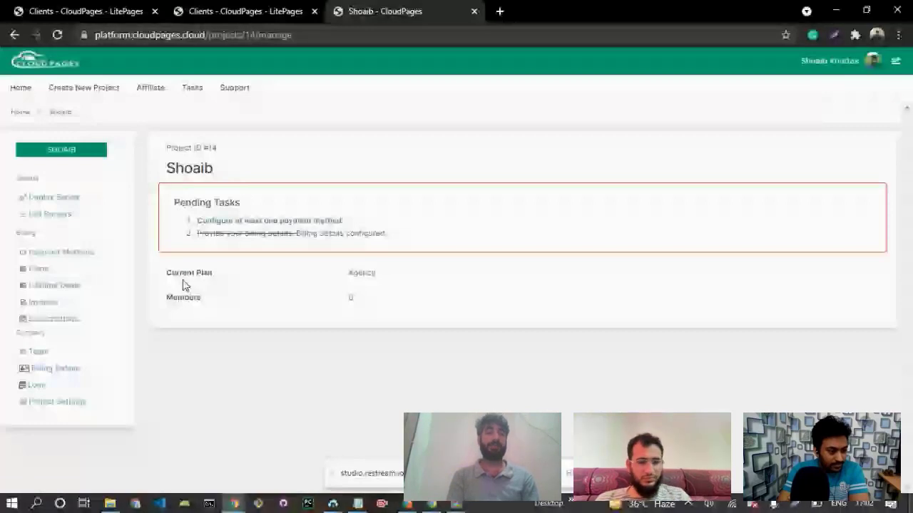
left_click_drag(182, 286, 380, 280)
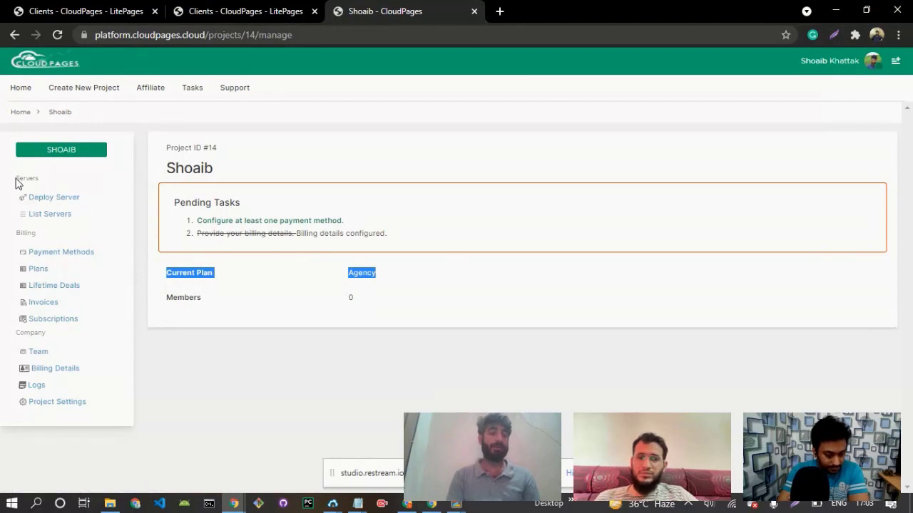
left_click_drag(19, 183, 78, 214)
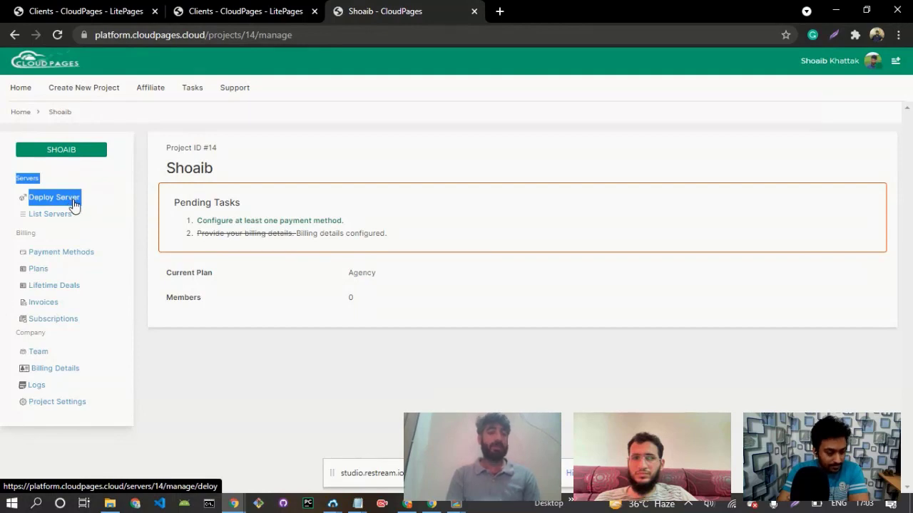
left_click(73, 204)
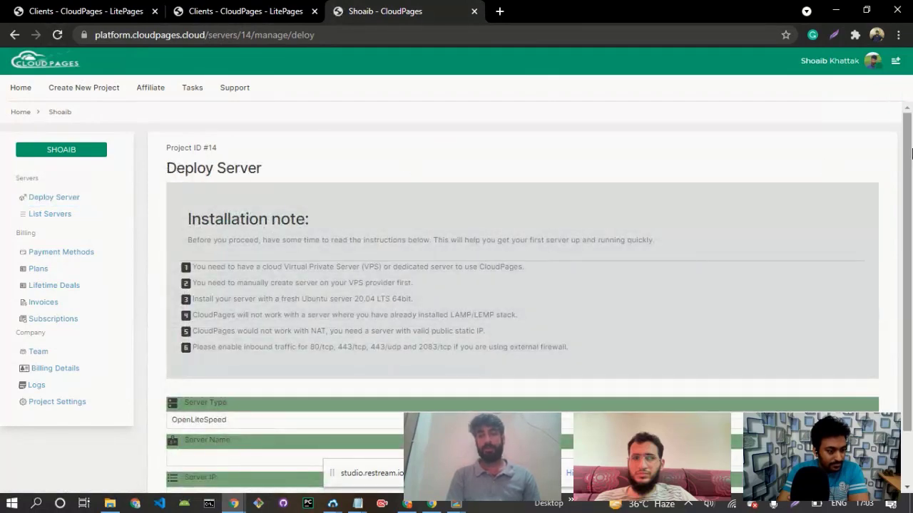
Read the installation note on the Deploy Server page, covering the VPS, Ubuntu version, LAMP/LEMP stack and inbound port requirements.
left_click_drag(911, 153, 911, 177)
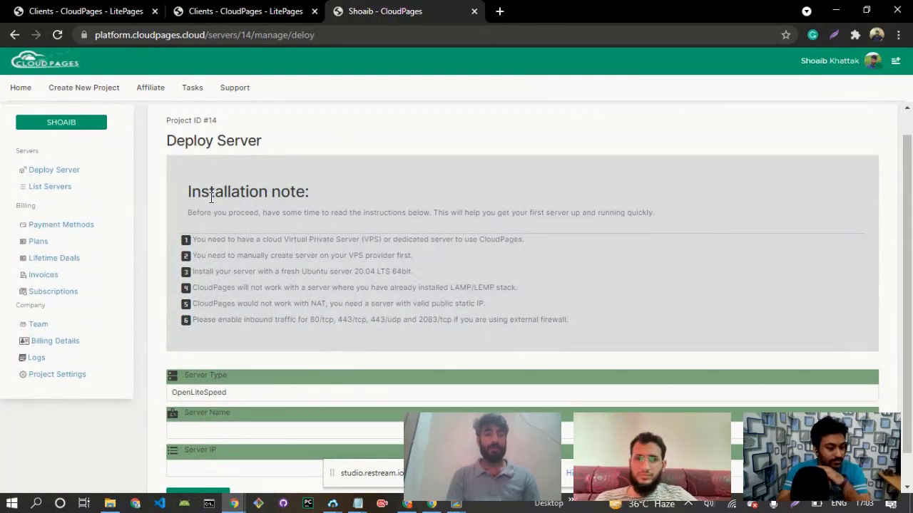
left_click_drag(192, 194, 566, 322)
left_click_drag(911, 250, 911, 280)
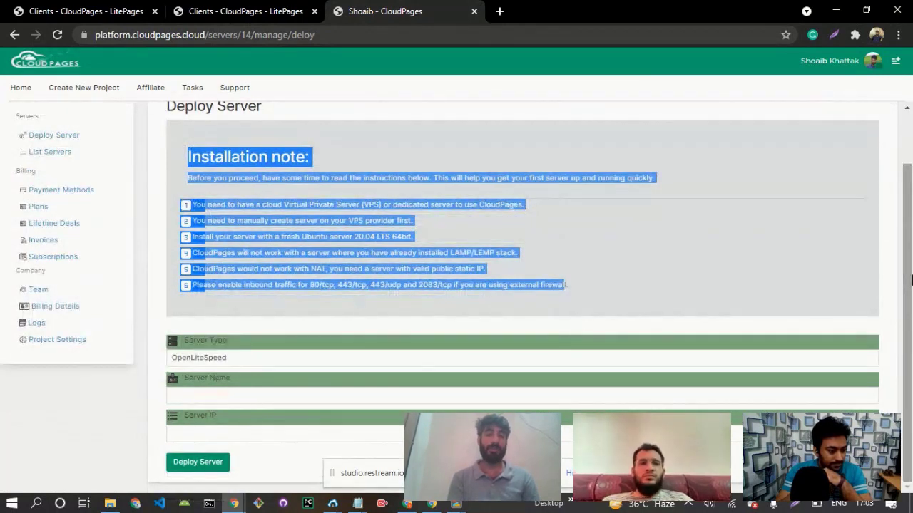
left_click(239, 149)
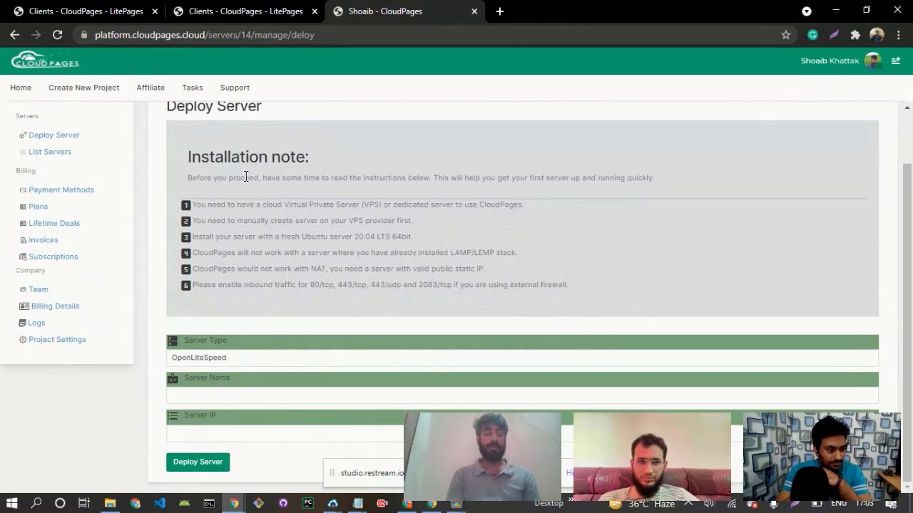
left_click_drag(190, 158, 291, 158)
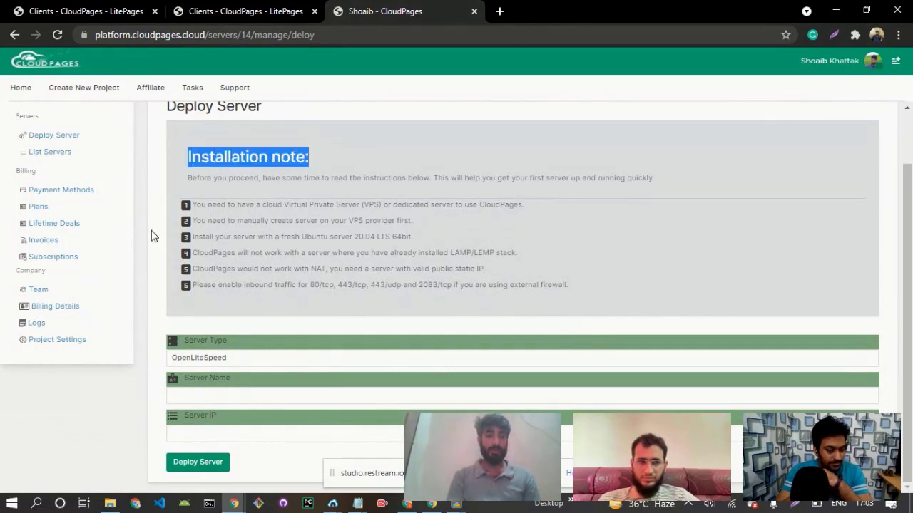
left_click_drag(193, 206, 525, 204)
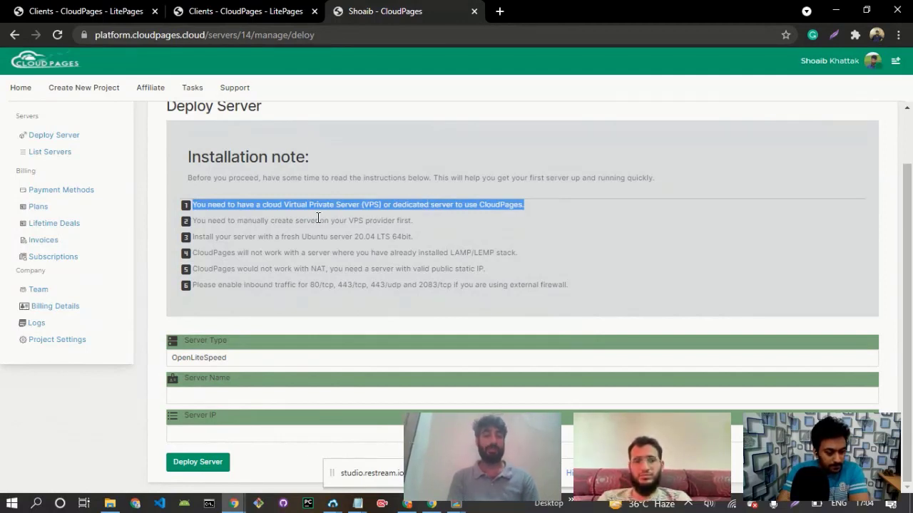
left_click(413, 223)
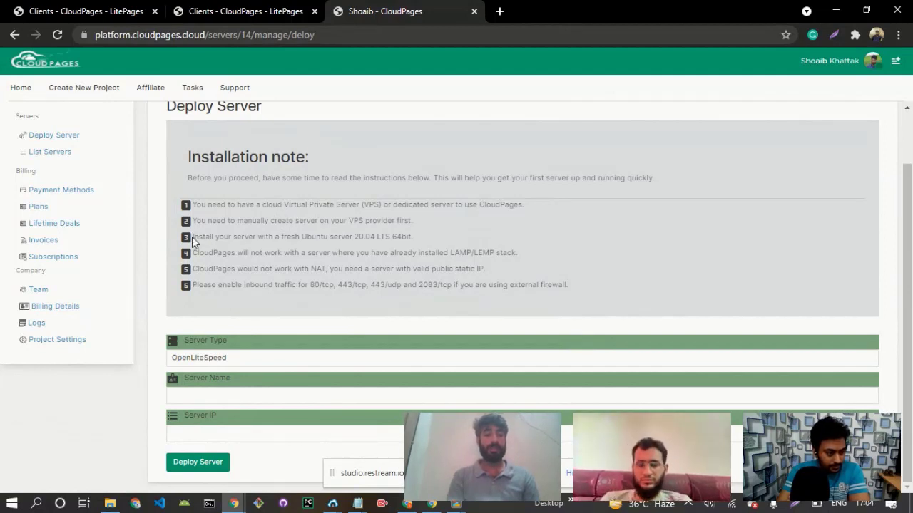
left_click_drag(213, 237, 417, 237)
left_click(423, 241)
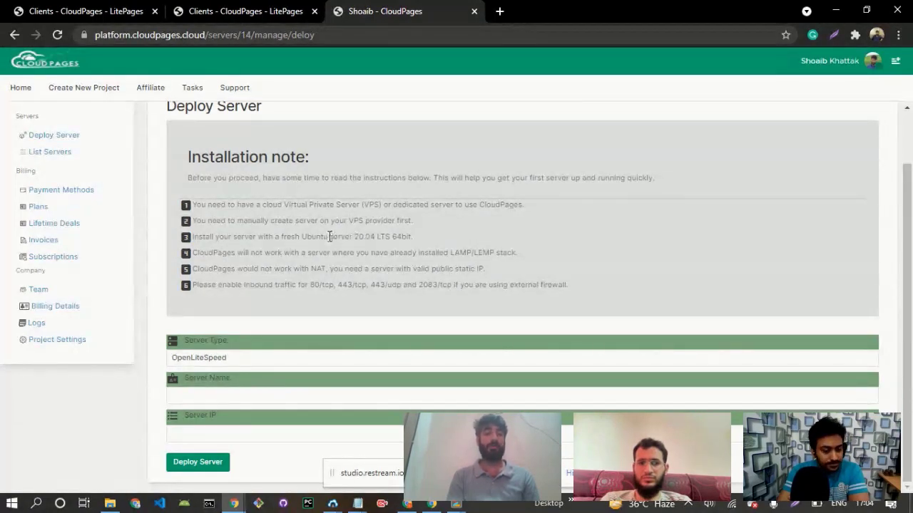
left_click_drag(312, 236, 354, 236)
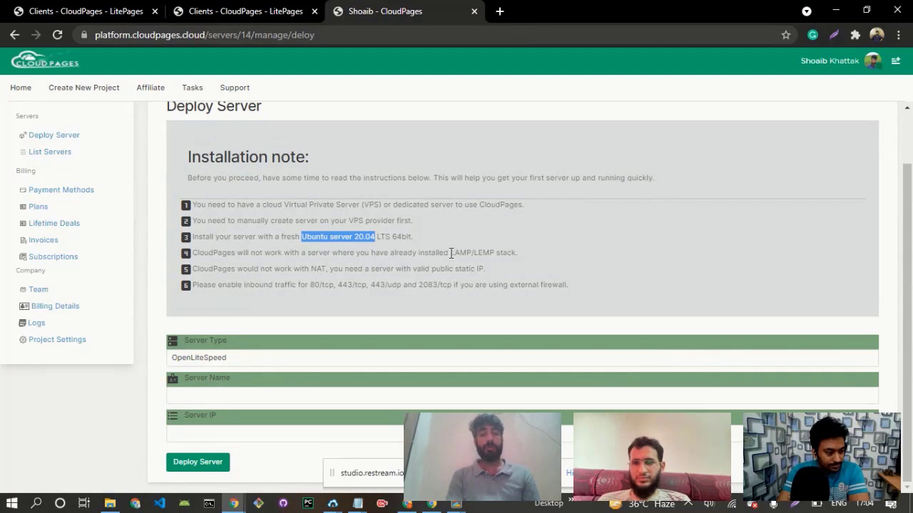
left_click_drag(450, 253, 494, 253)
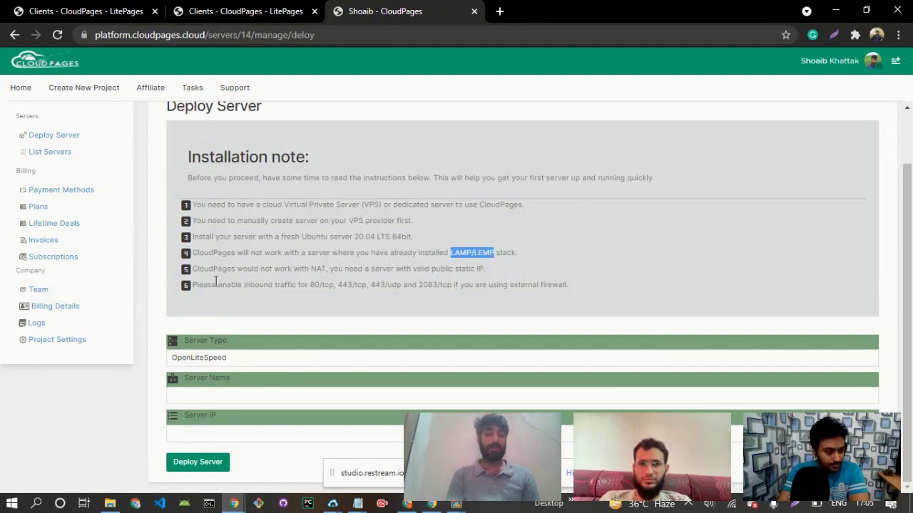
left_click_drag(194, 284, 569, 284)
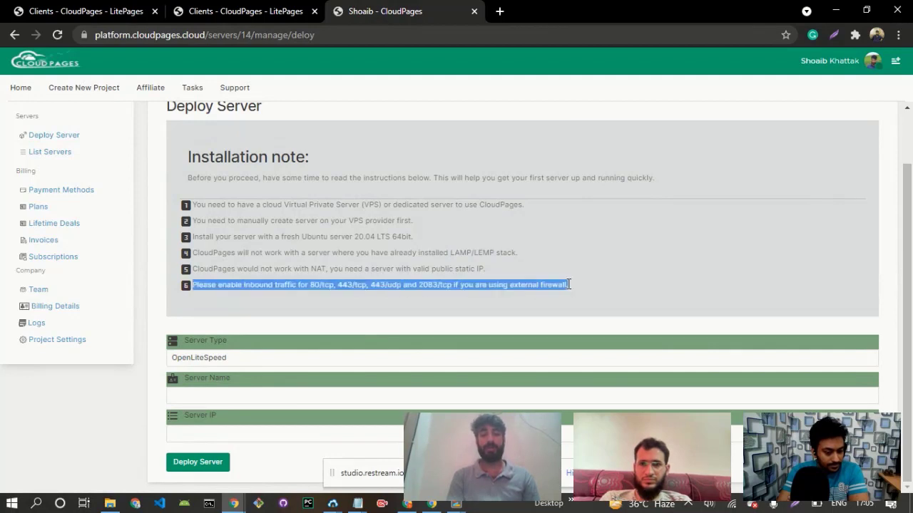
left_click(398, 286)
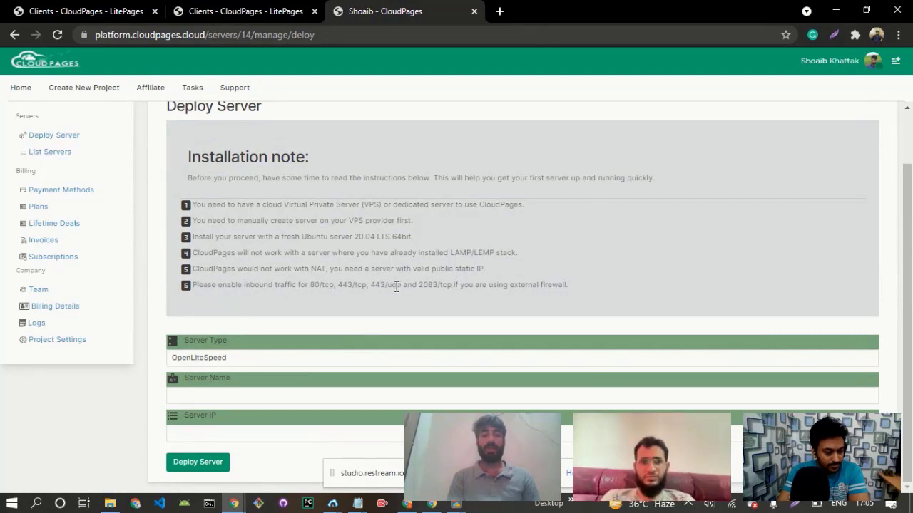
left_click_drag(312, 286, 455, 284)
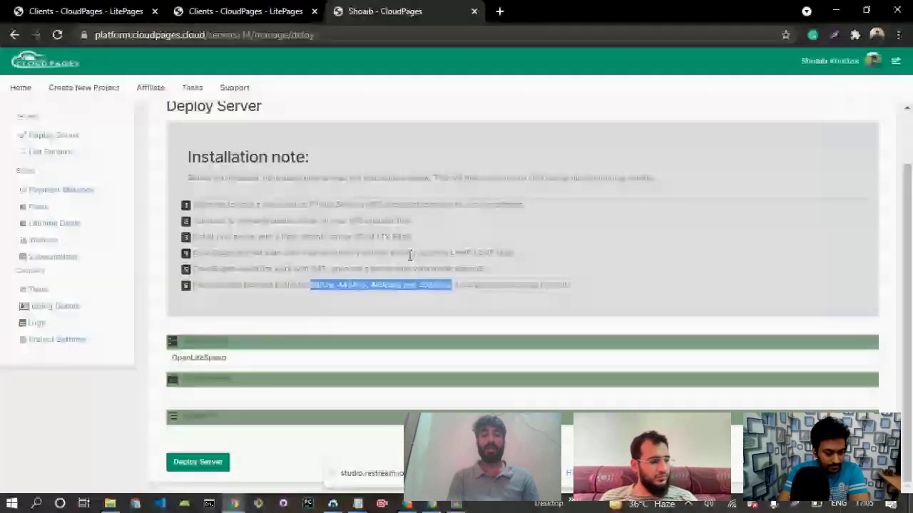
Keep OpenLiteSpeed as the server type and name the server Aws2Server.
left_click(266, 357)
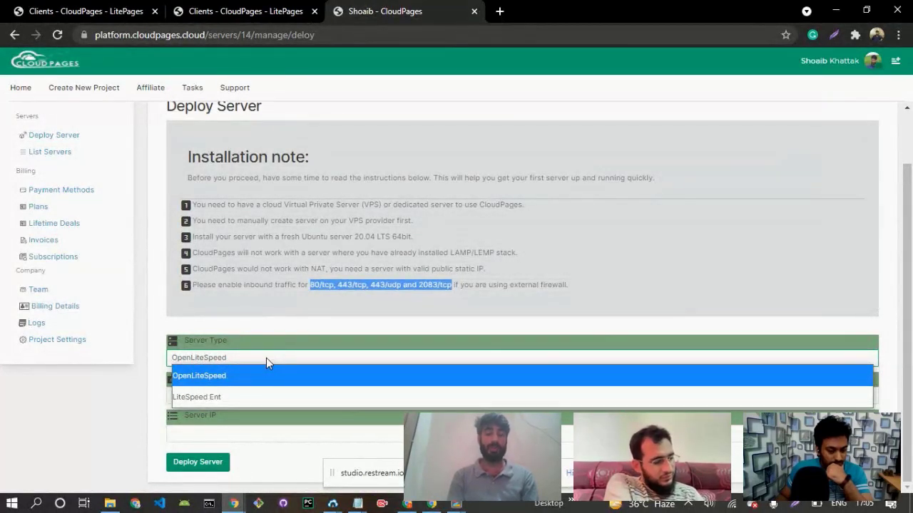
left_click(227, 383)
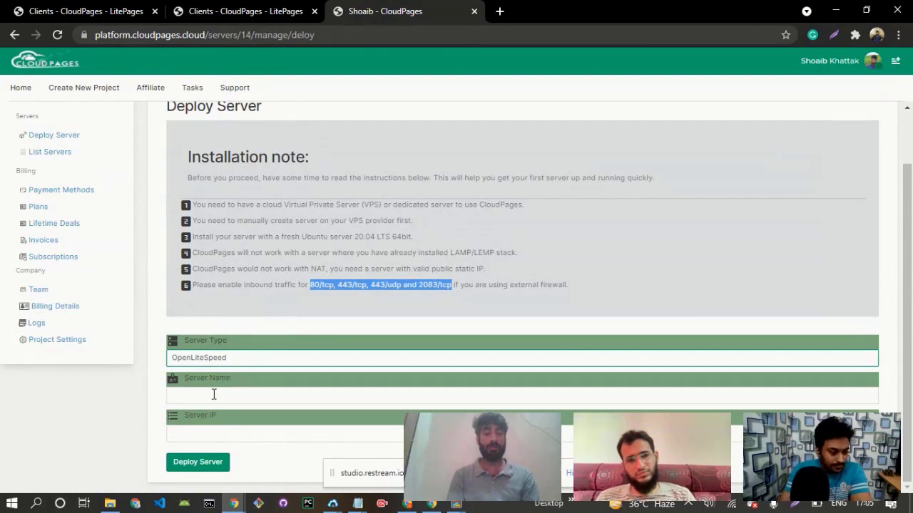
left_click(213, 394)
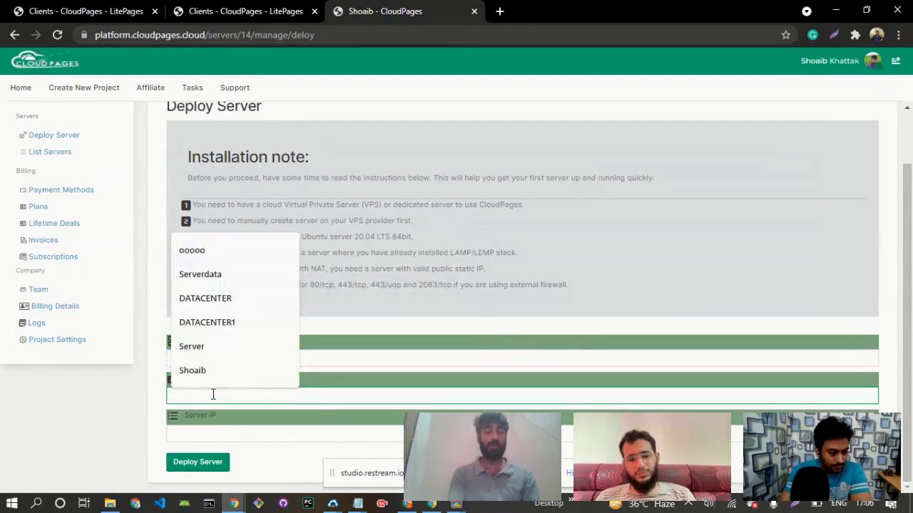
type("Aws")
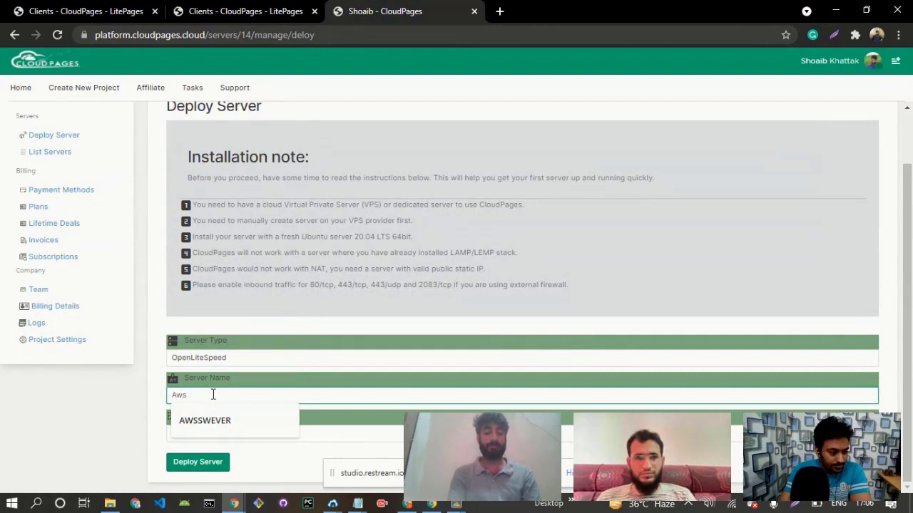
type("2Server")
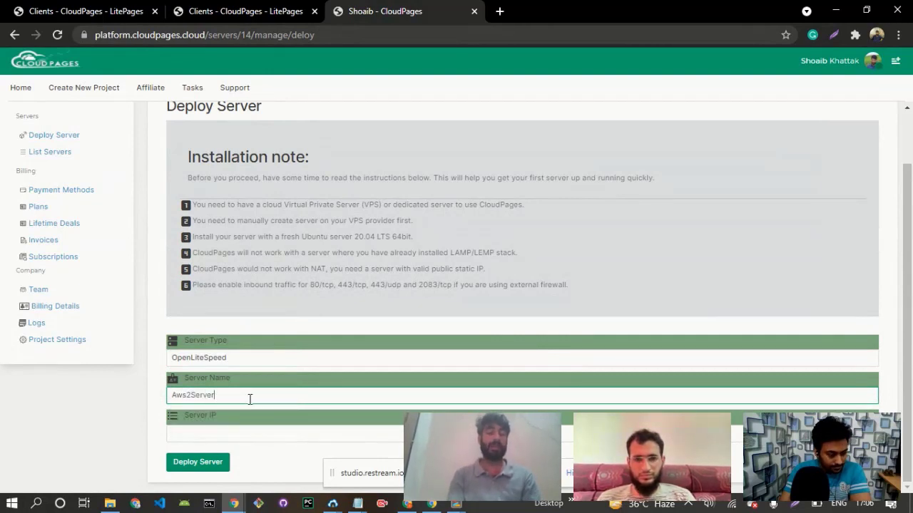
left_click(241, 436)
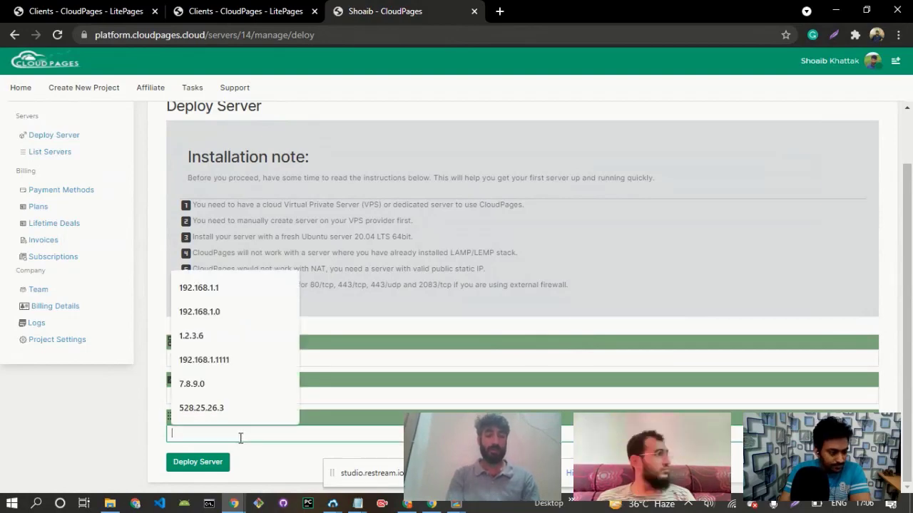
mouse_move(332, 504)
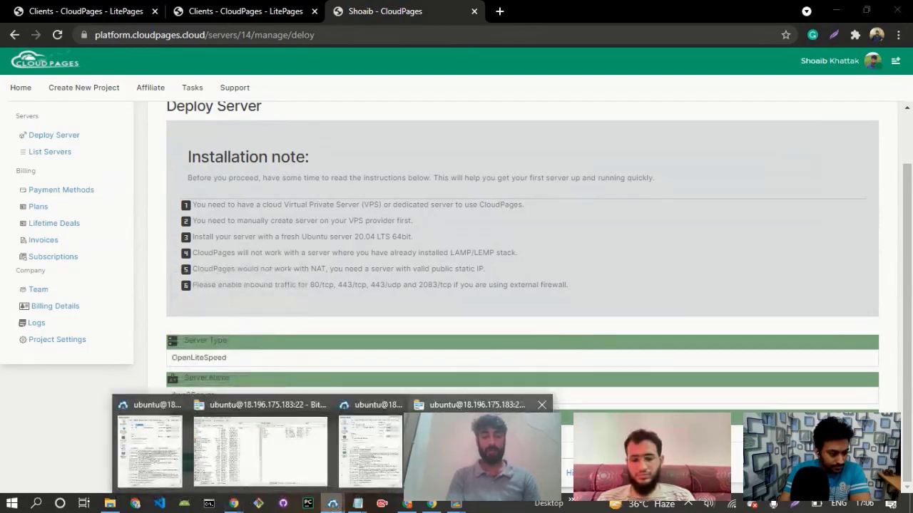
left_click(478, 435)
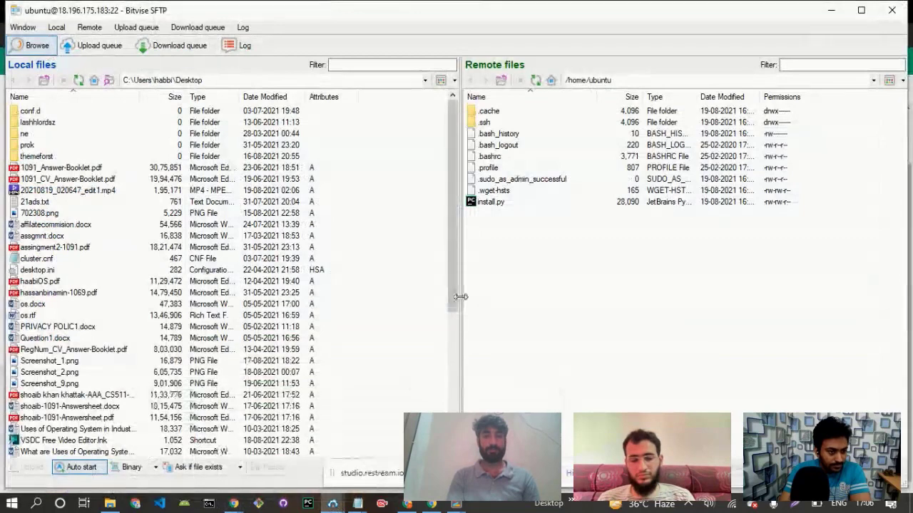
left_click(831, 10)
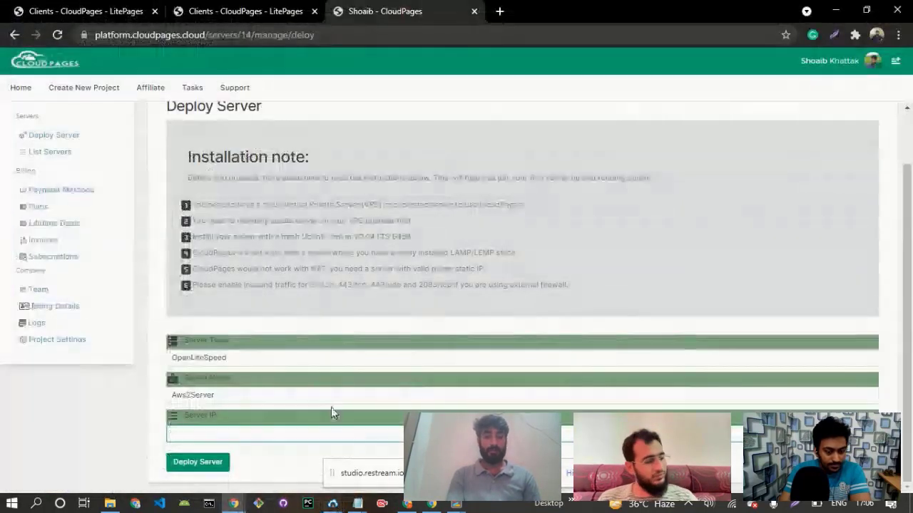
Copy the public IPv4 address 18.196.175.183 from the EC2 instances list into the server IP and deploy the server.
mouse_move(333, 504)
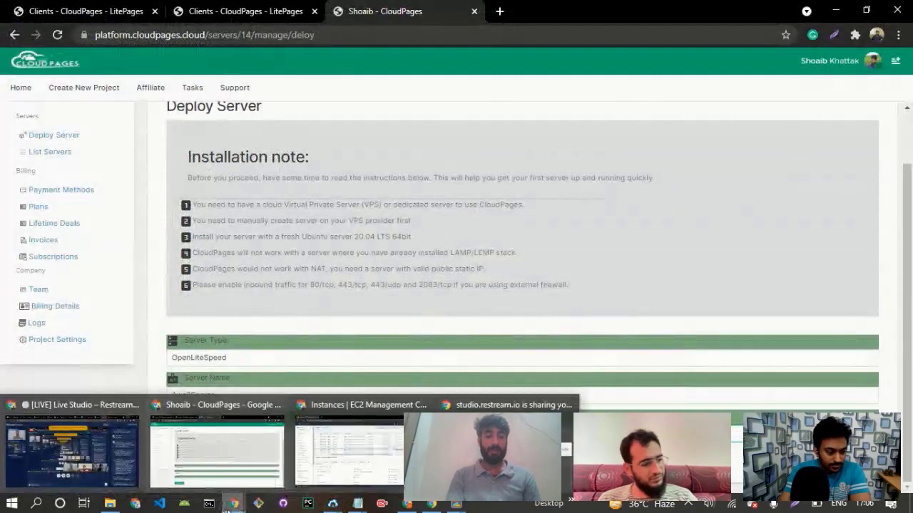
left_click(374, 450)
right_click(696, 234)
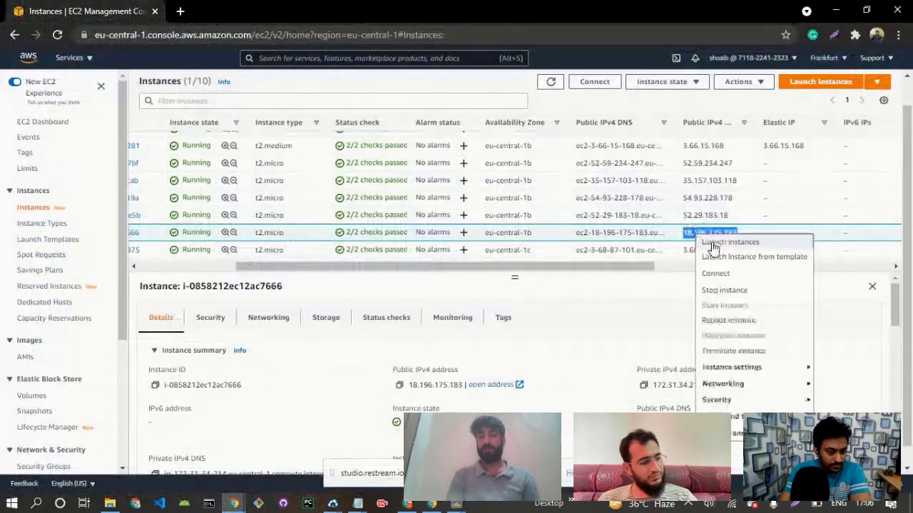
left_click(686, 232)
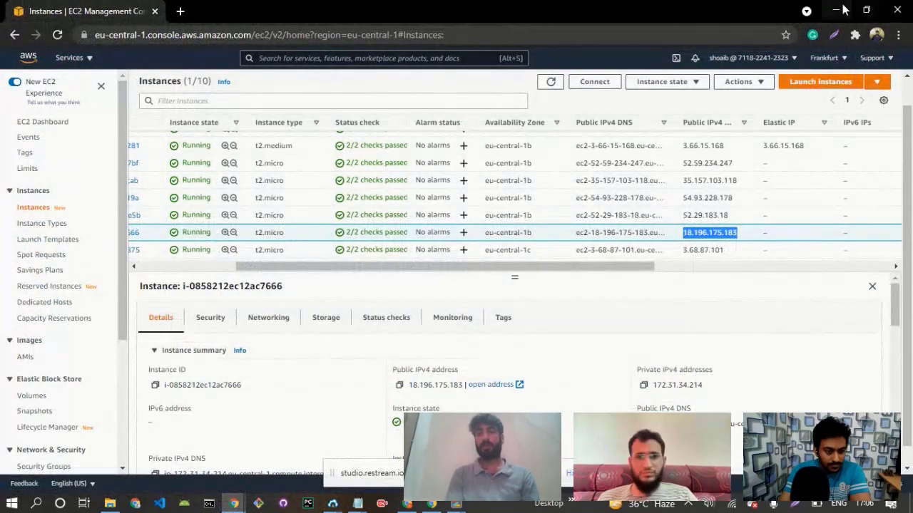
left_click(841, 10)
left_click(210, 432)
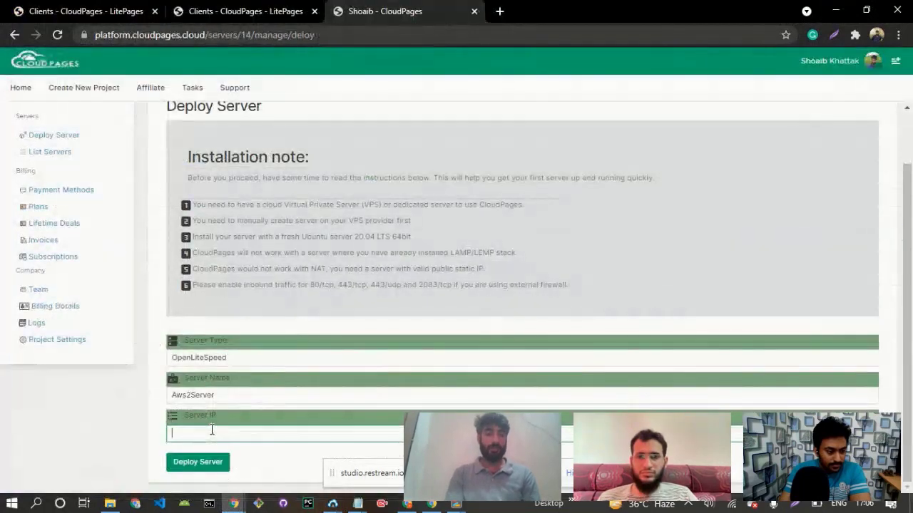
type("18.196.175.183")
left_click(197, 470)
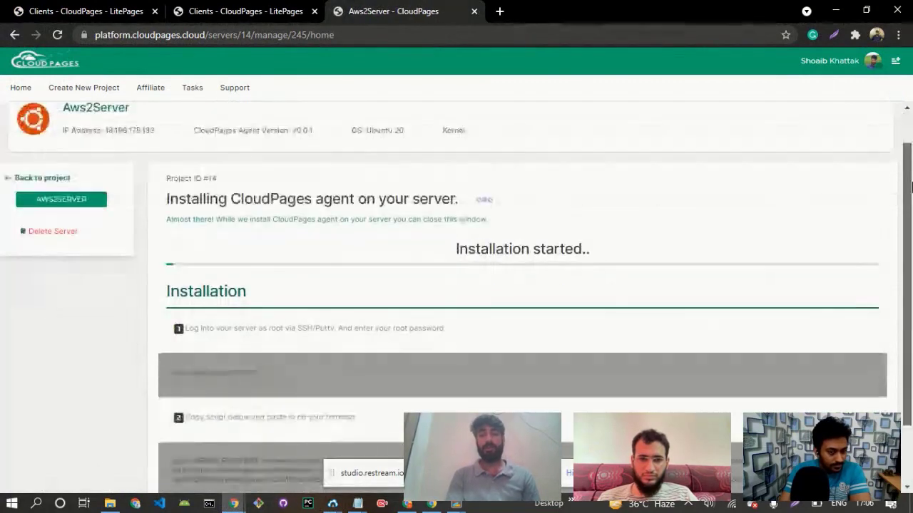
Read the agent installation page's first instruction about logging into the server as root over SSH.
left_click_drag(911, 155, 911, 225)
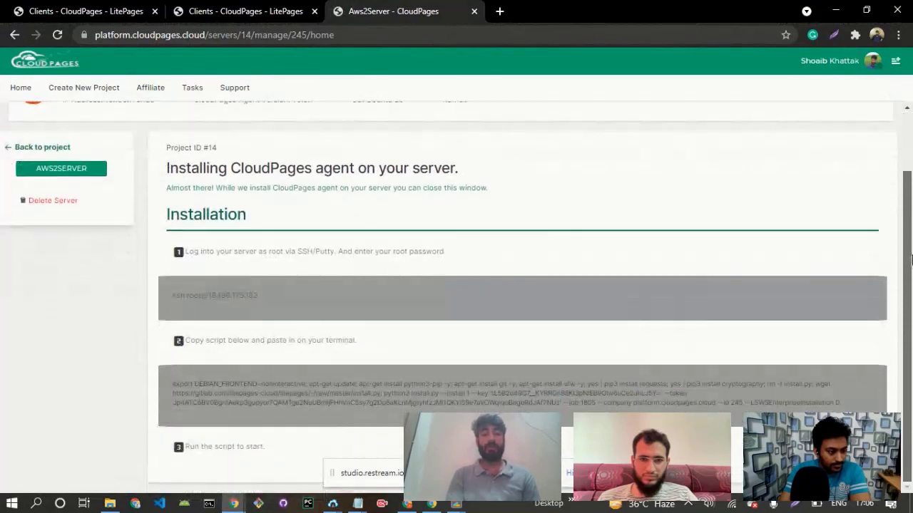
left_click_drag(911, 260, 911, 259)
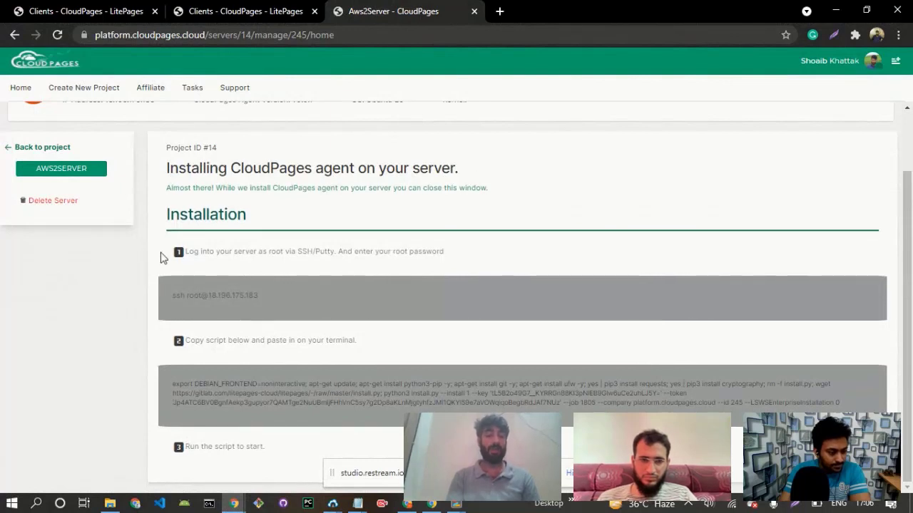
left_click_drag(185, 251, 352, 251)
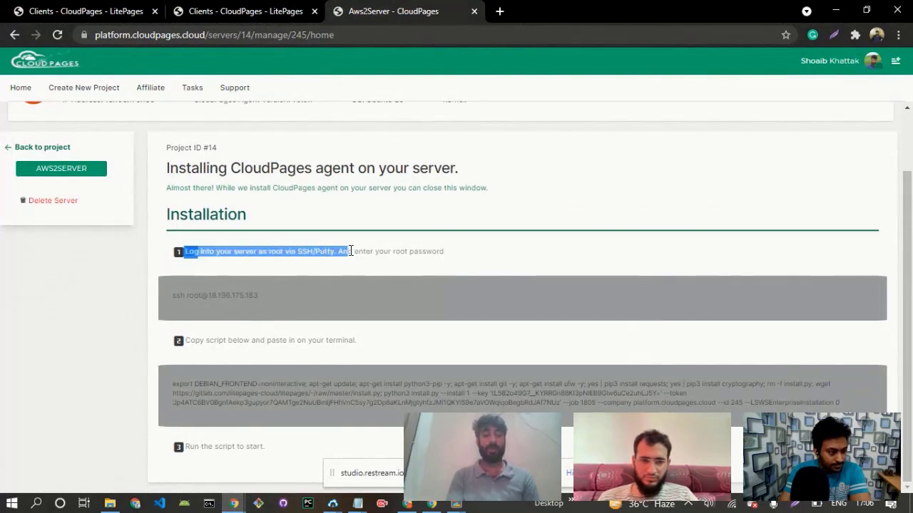
left_click_drag(446, 252, 444, 251)
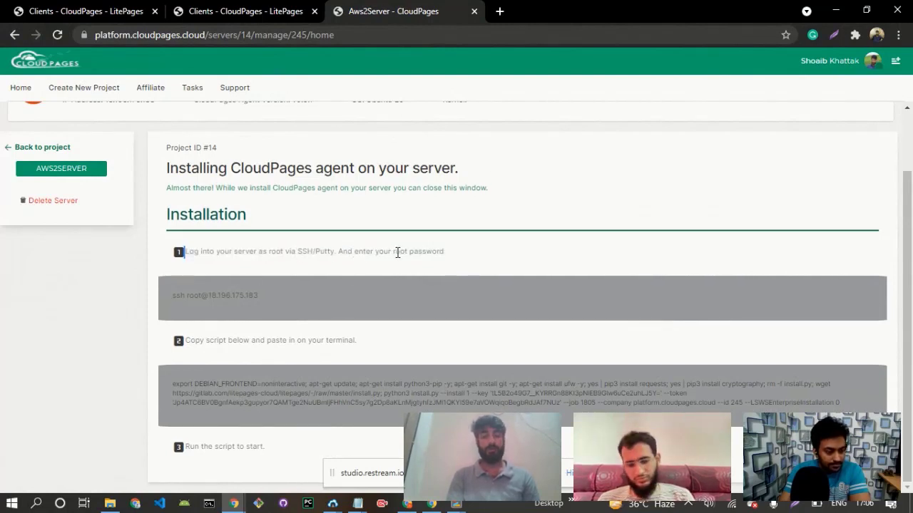
Close the disconnected terminal and open a new terminal console to 18.196.175.183 from Bitvise SSH Client.
mouse_move(471, 506)
left_click(399, 450)
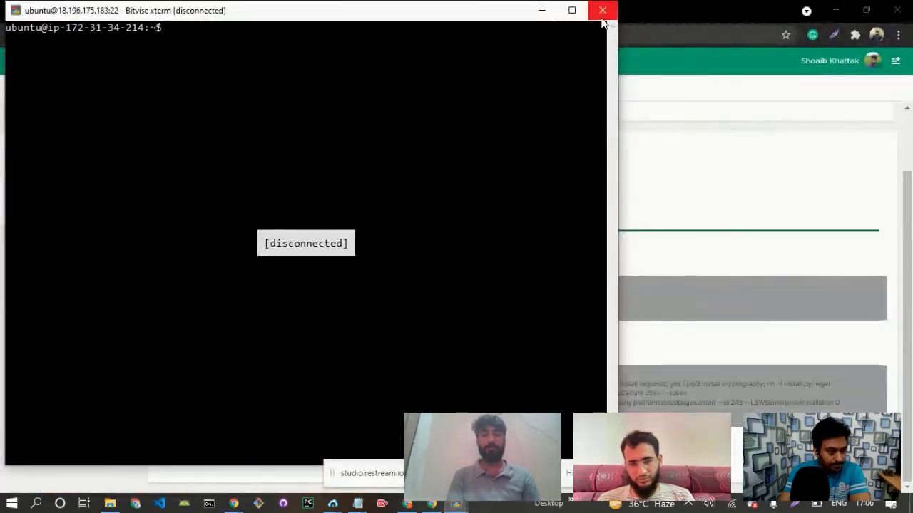
left_click(602, 14)
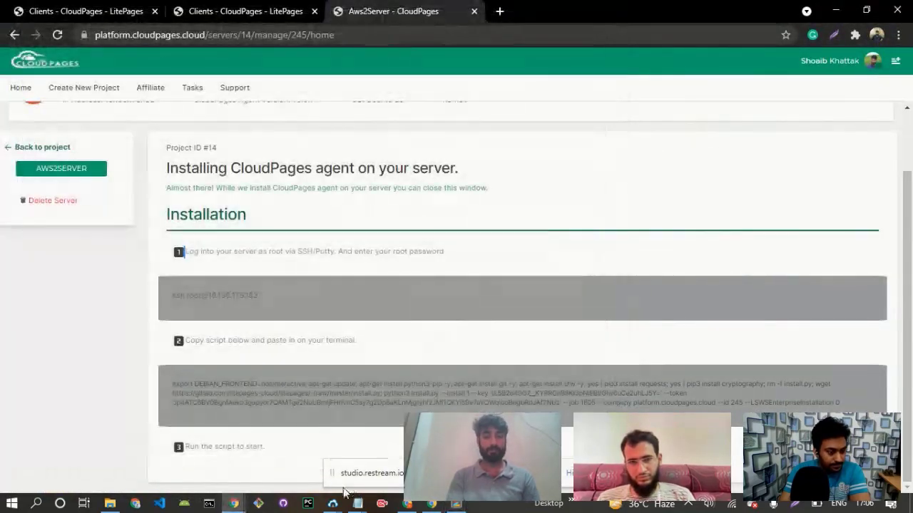
mouse_move(333, 505)
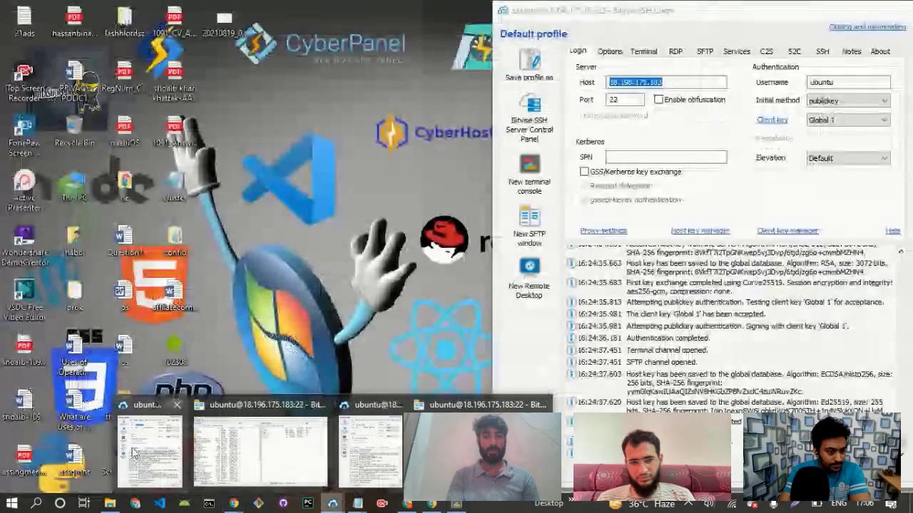
left_click(260, 452)
left_click(839, 9)
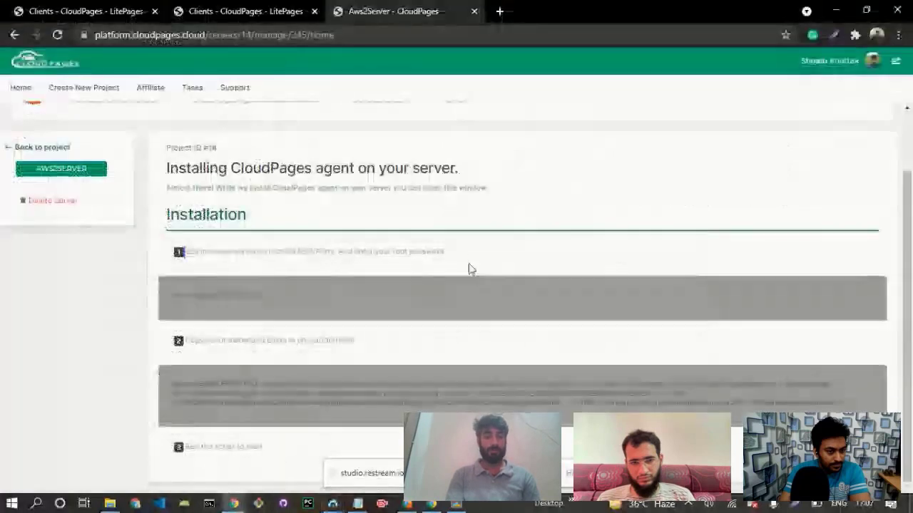
mouse_move(332, 503)
left_click(361, 472)
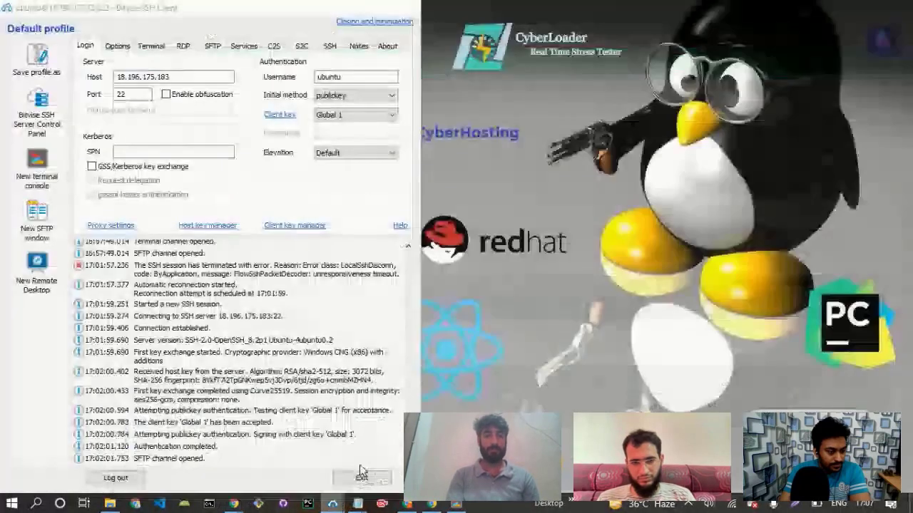
left_click(32, 168)
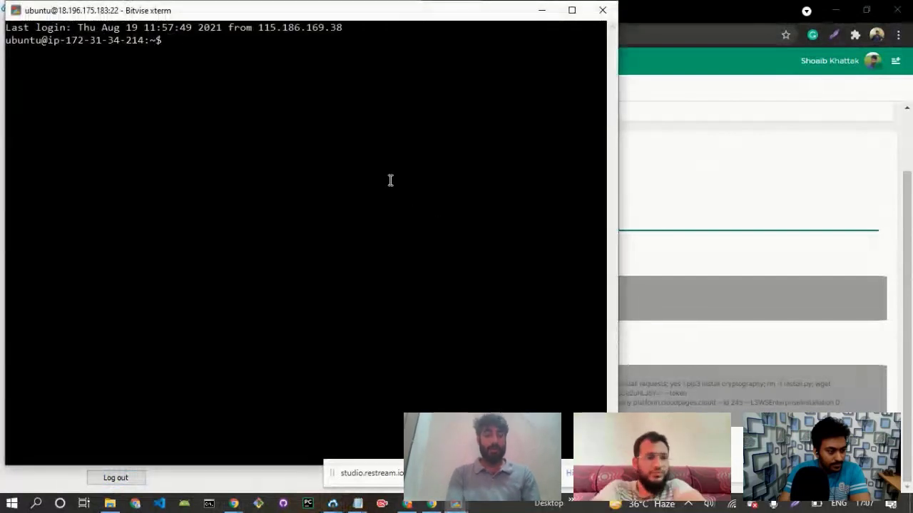
Switch the terminal session to the root user with sudo su -.
type("sudo si")
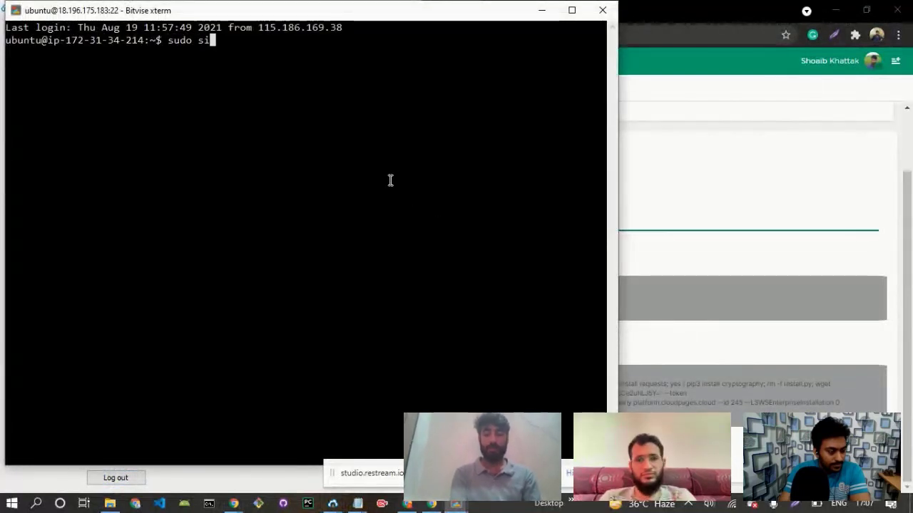
key("BackSpace")
type("u -")
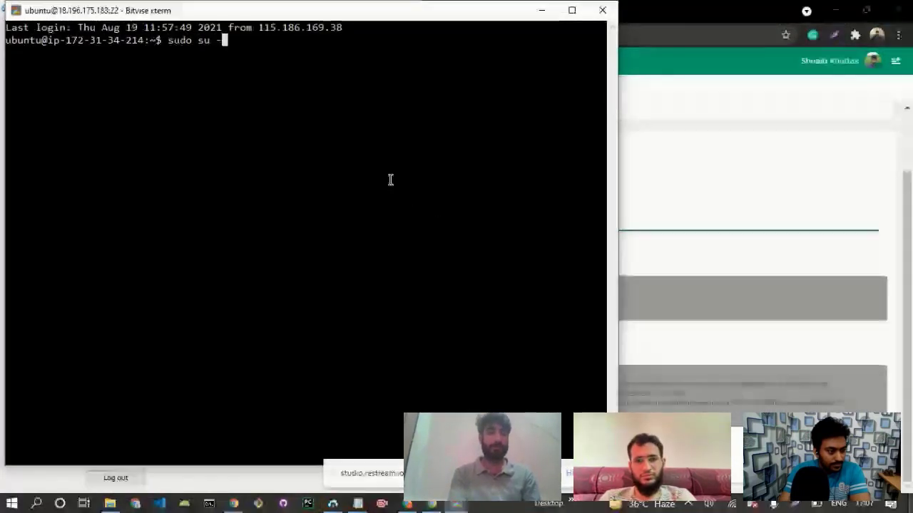
key("Return")
Copy the CloudPages agent installation script, including its key and token, from the Aws2Server page and run it in the root terminal.
left_click(742, 161)
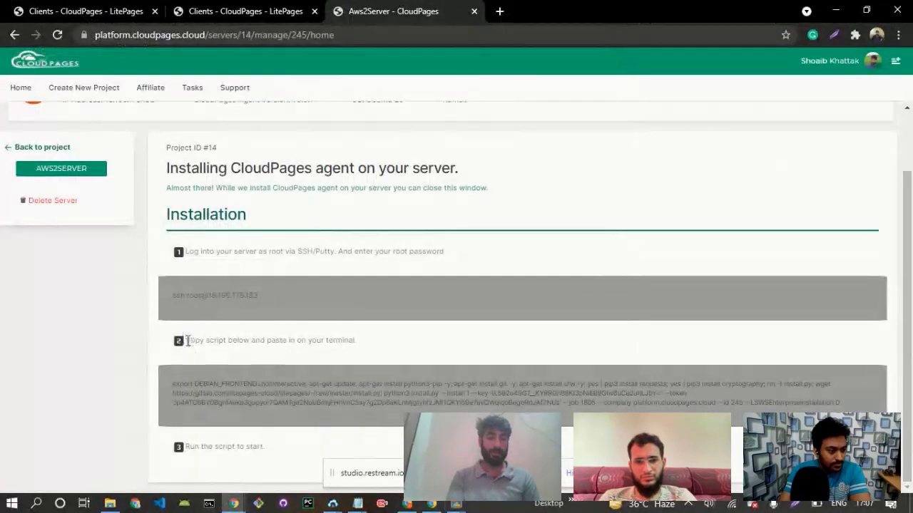
left_click_drag(187, 341, 358, 347)
left_click(366, 347)
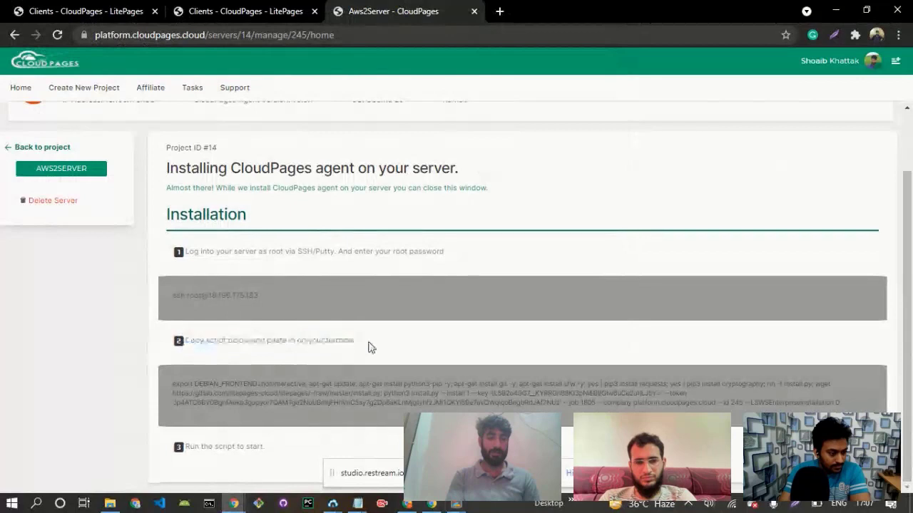
left_click_drag(842, 405, 188, 386)
right_click(188, 386)
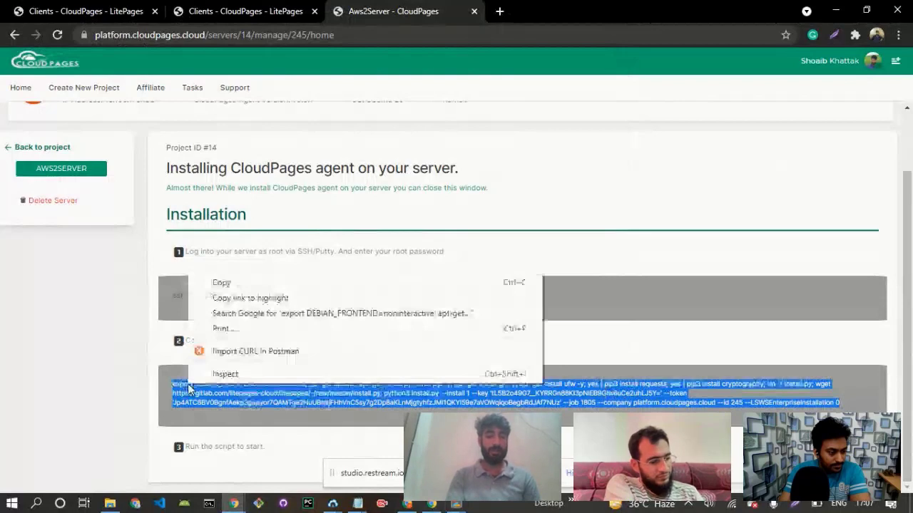
left_click(193, 453)
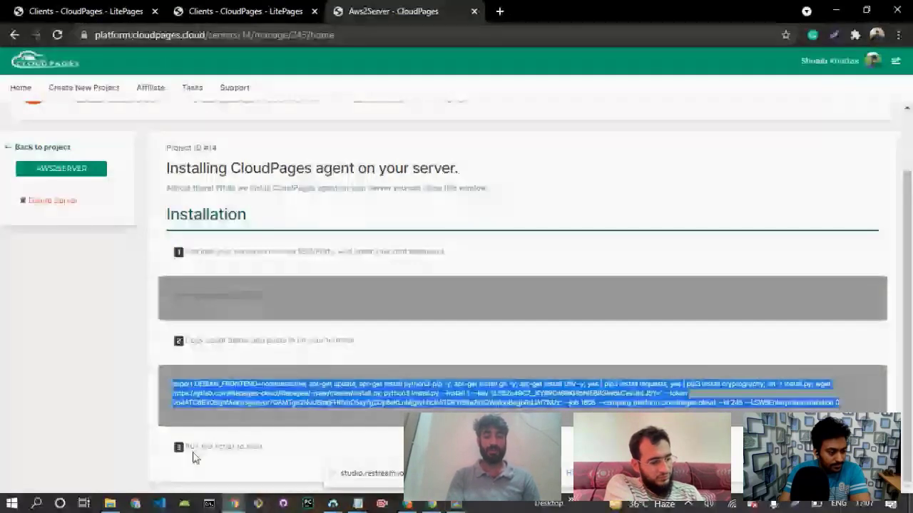
key("alt+Tab")
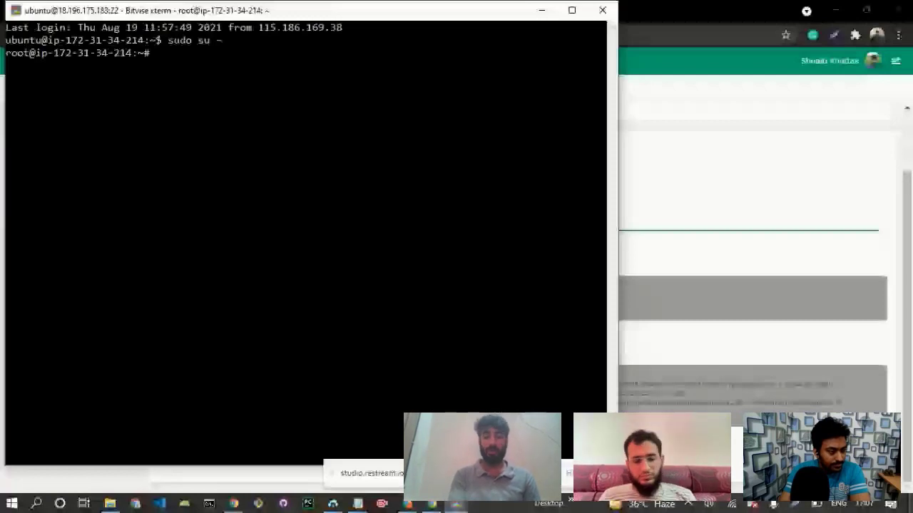
right_click(203, 177)
key("Return")
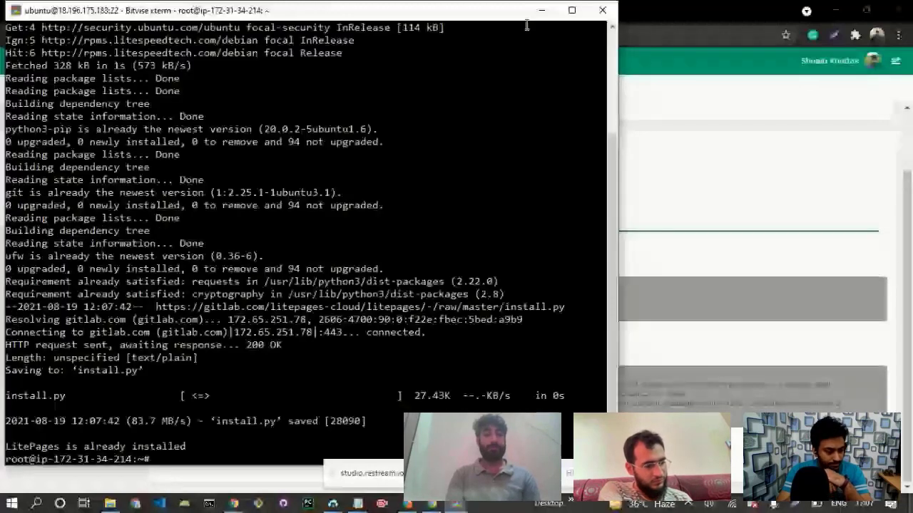
left_click(542, 9)
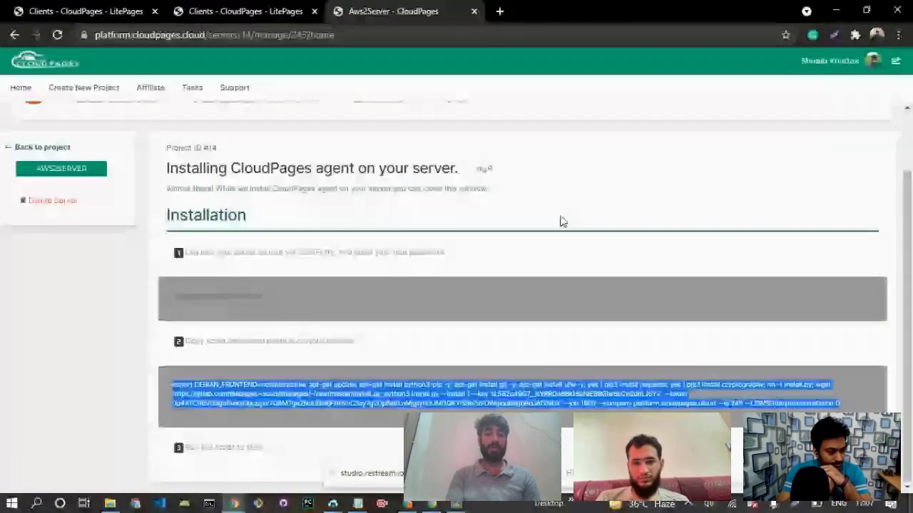
List the servers of project #14 and open the AWSSWEVER server.
left_click_drag(907, 215, 896, 160)
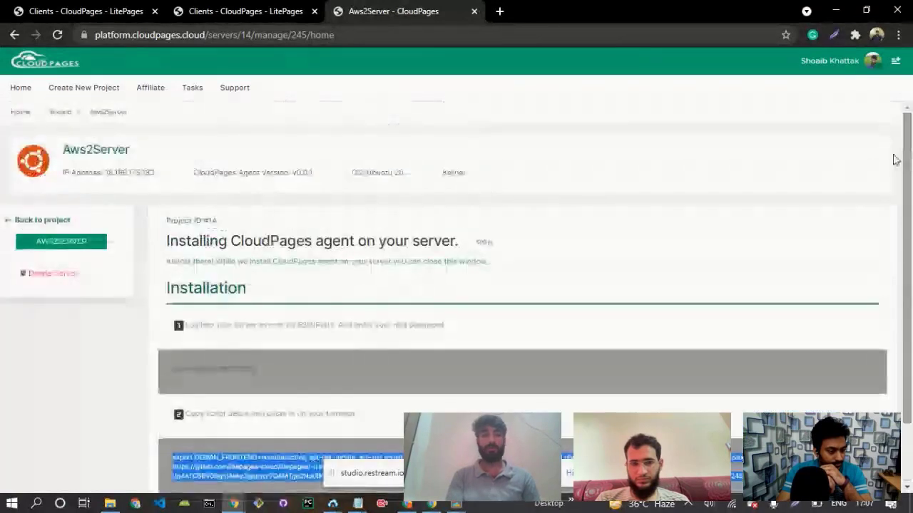
left_click(59, 114)
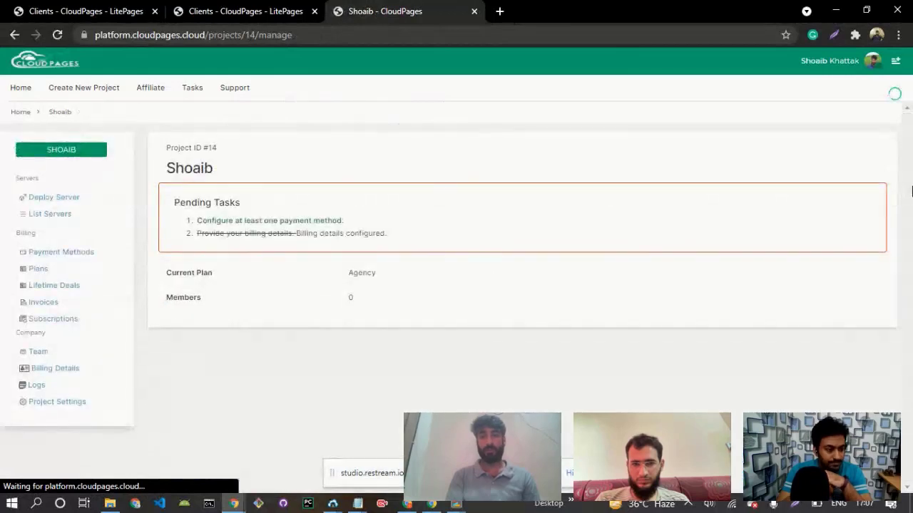
left_click(47, 217)
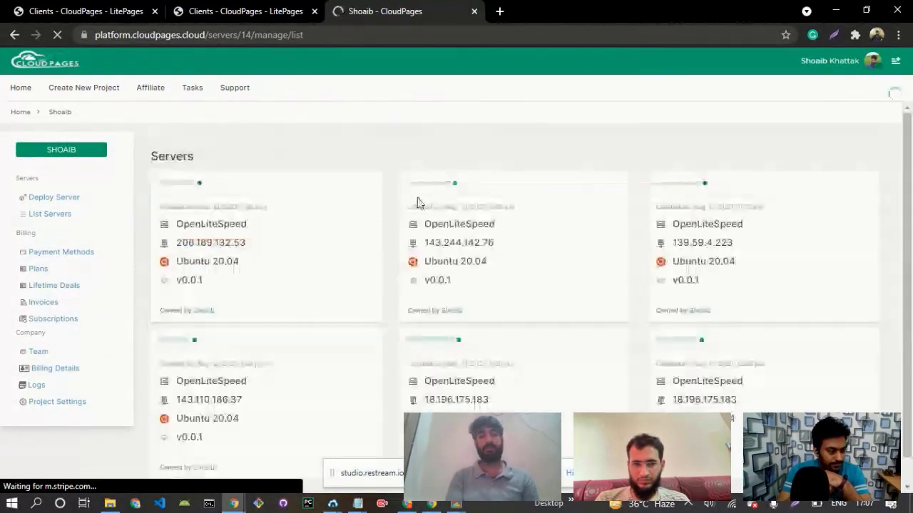
scroll(910, 167, "down", 1)
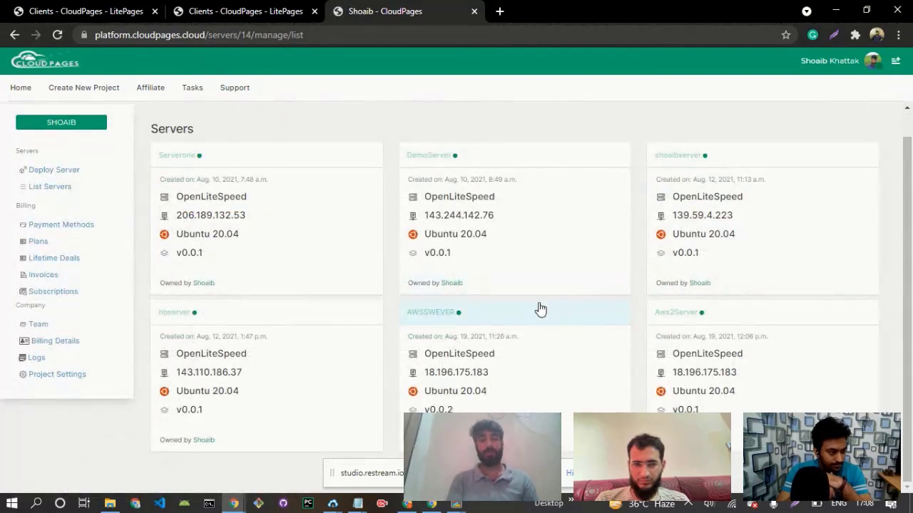
left_click(432, 319)
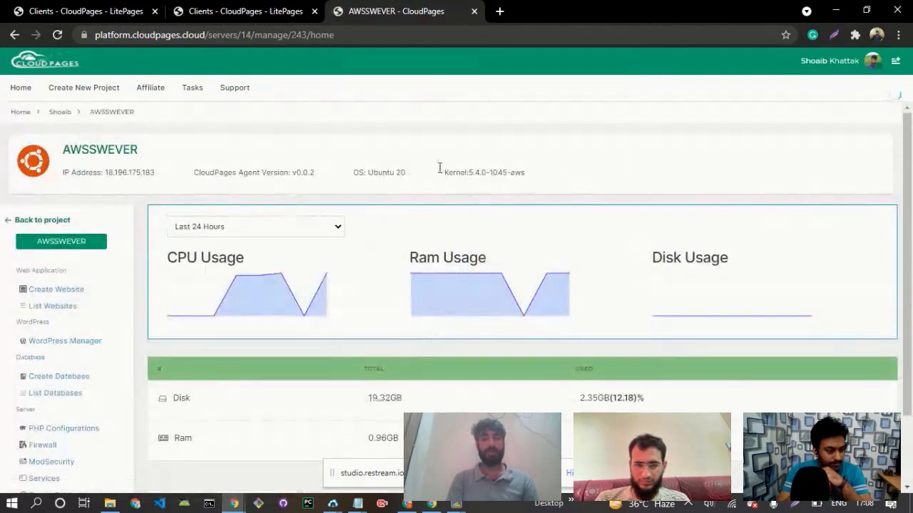
Go to the WordPress Manager of AWSSWEVER and open its Deploy WordPress form.
scroll(910, 214, "down", 2)
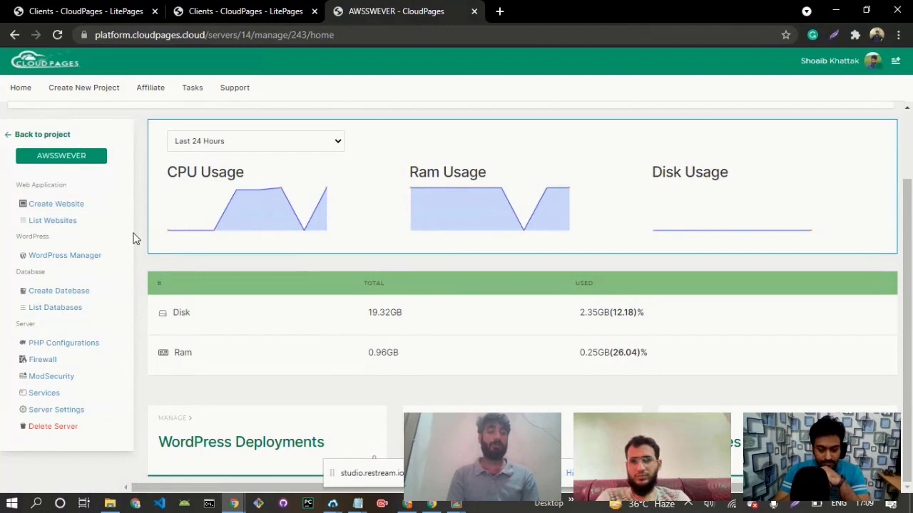
left_click(70, 263)
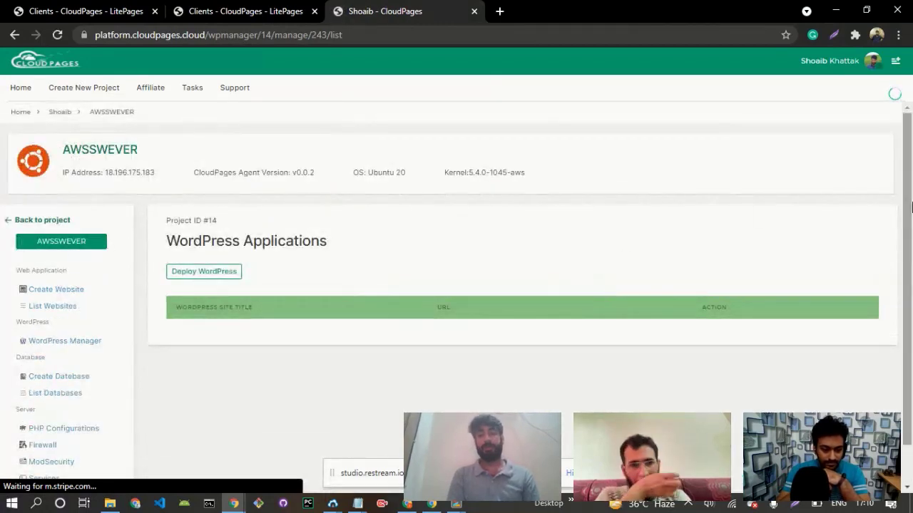
scroll(907, 207, "down", 1)
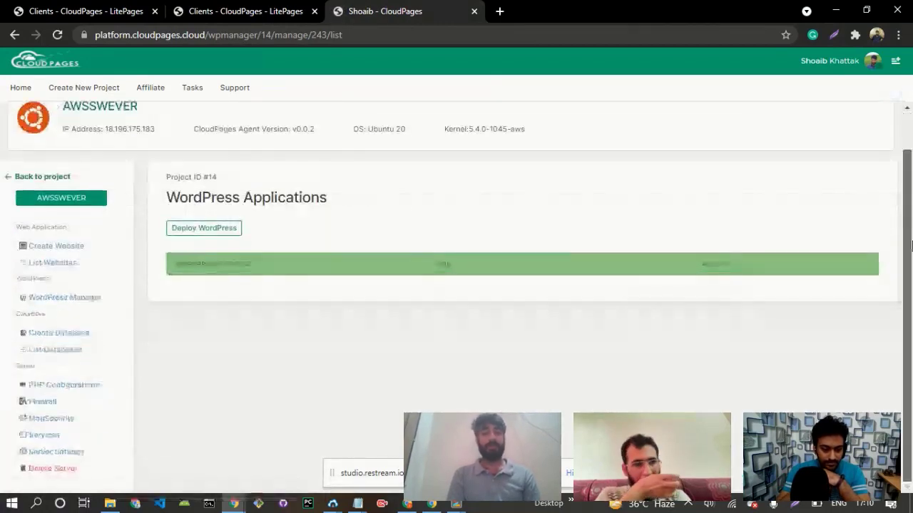
left_click(193, 236)
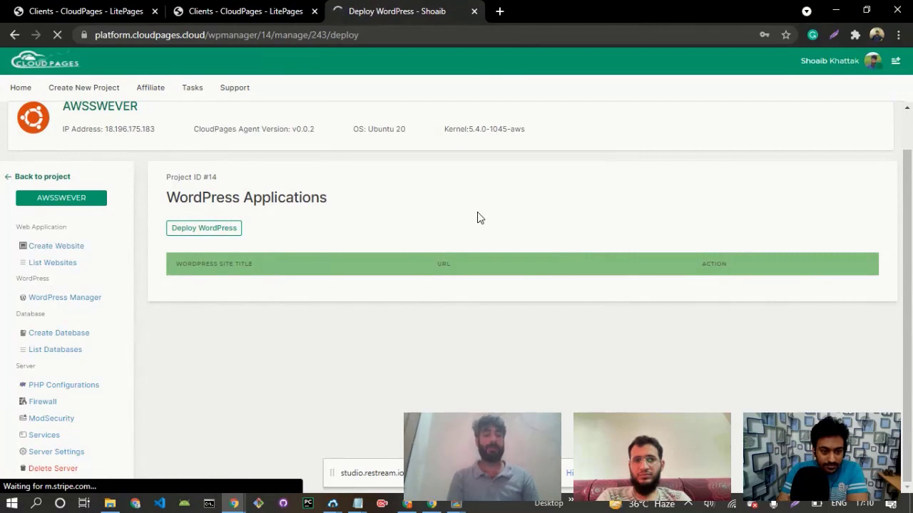
scroll(911, 246, "down", 3)
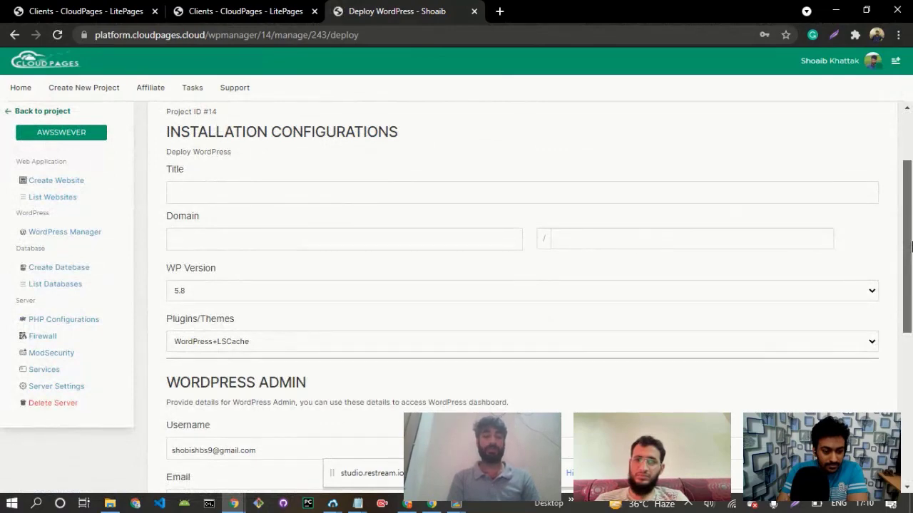
Enter AWSSIte as the title of the new WordPress site in the installation configurations.
mouse_move(911, 246)
left_mouse_down()
mouse_move(911, 401)
mouse_move(912, 202)
mouse_move(912, 232)
left_mouse_up()
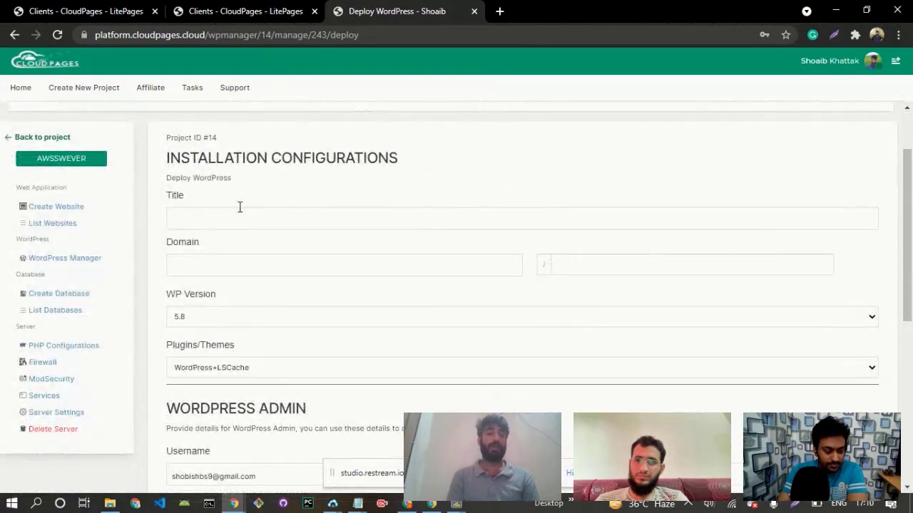
left_click(189, 217)
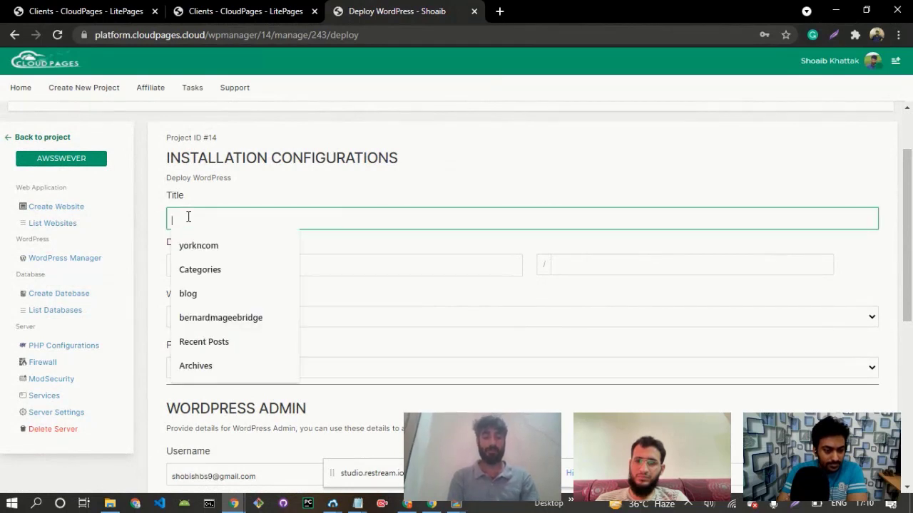
type("AWS")
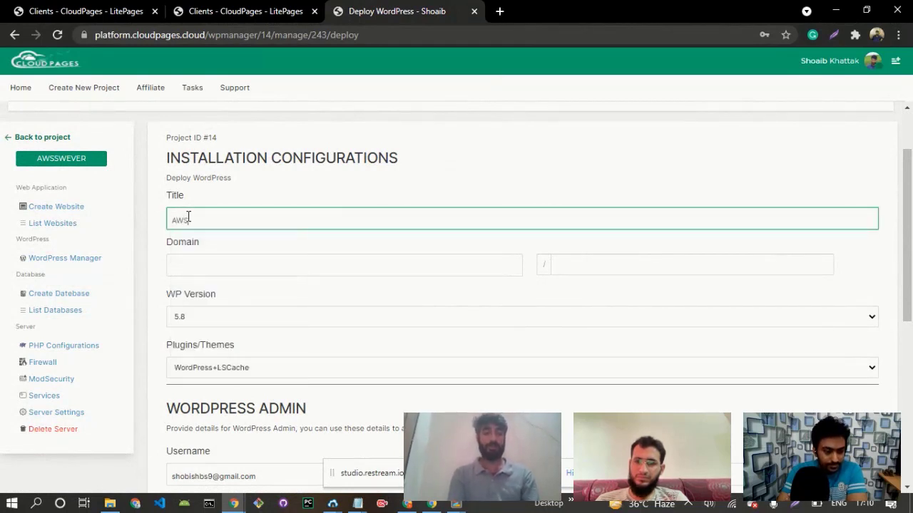
type("Site")
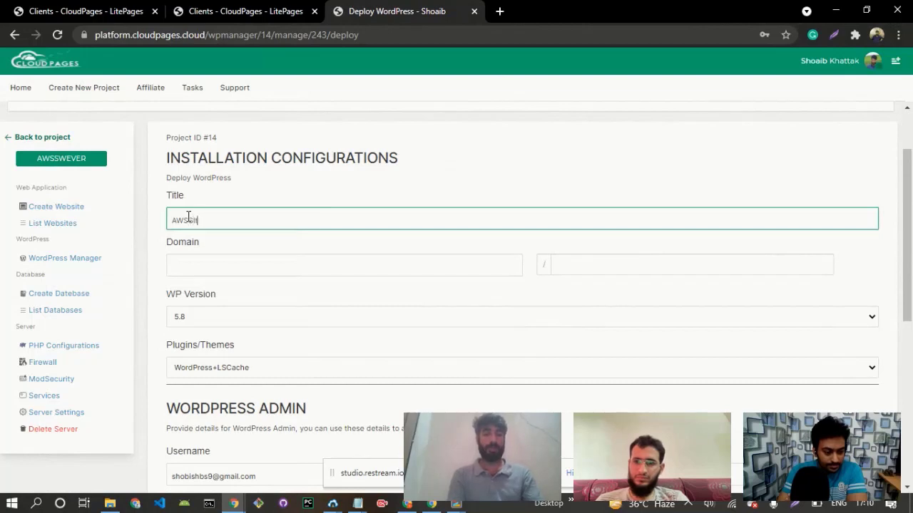
Set the WordPress site's domain to aws2.cloudpages.cloud.
left_click(214, 274)
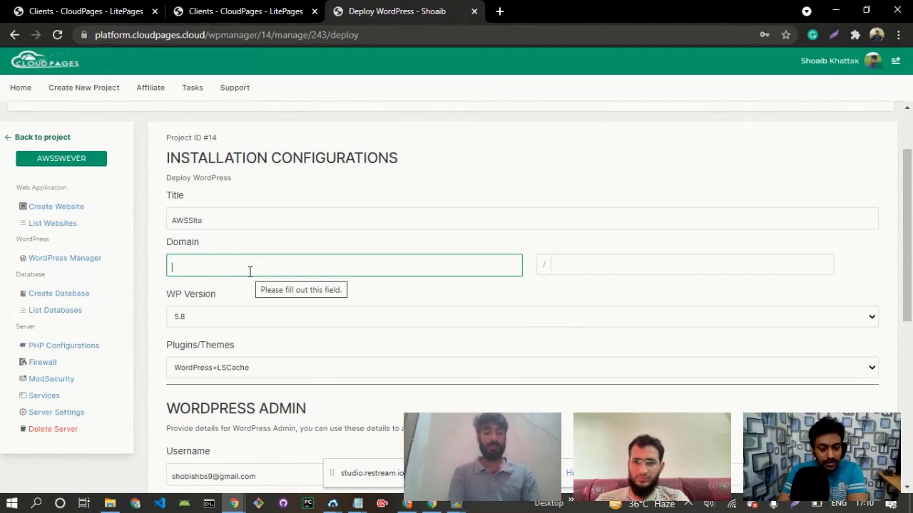
type("aws")
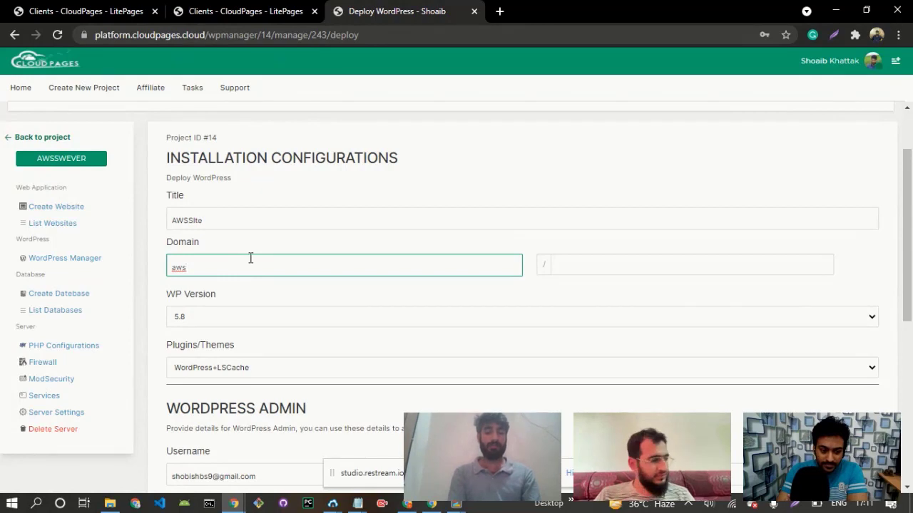
type("2.clo")
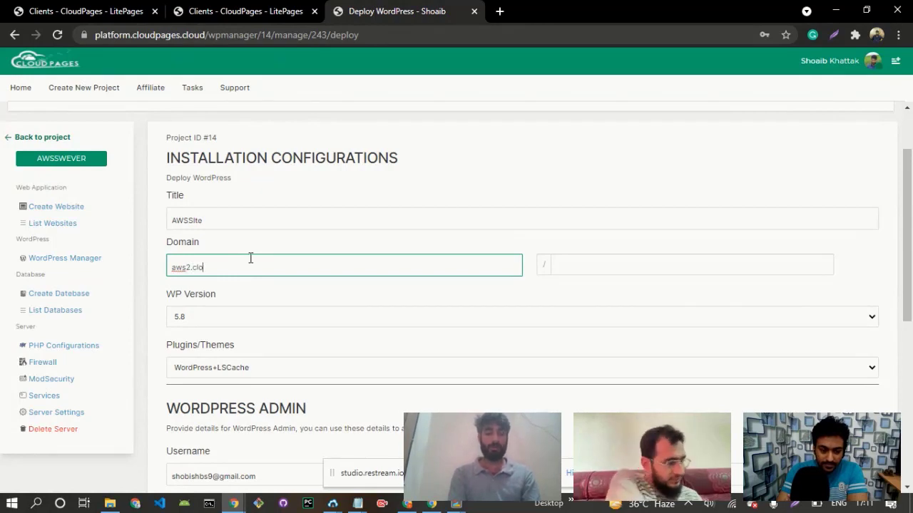
type("udpages")
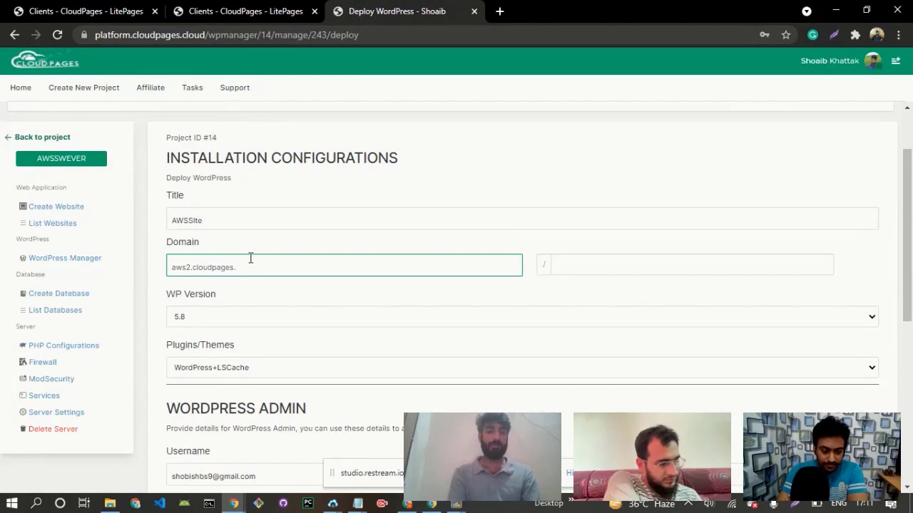
type(".cloud")
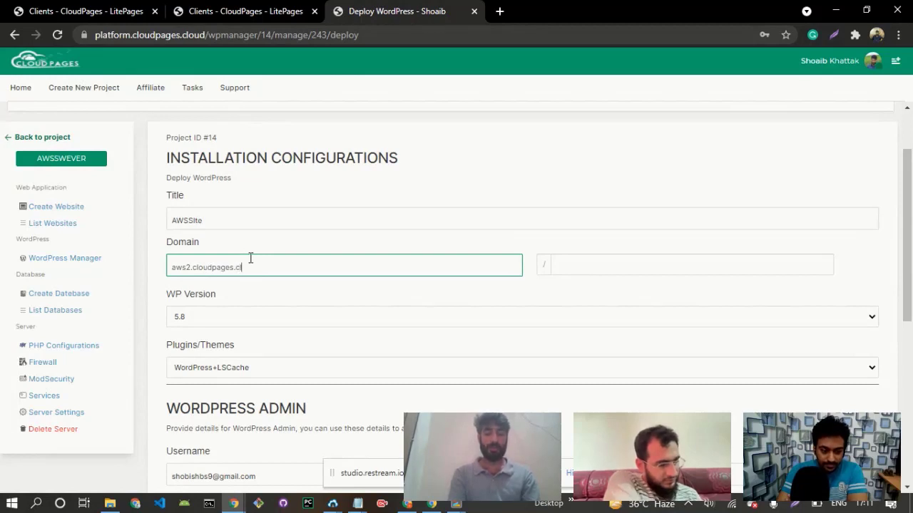
Choose WordPress version 5.7.2 and the WordPress+LSCache option for plugins and themes.
left_click(226, 319)
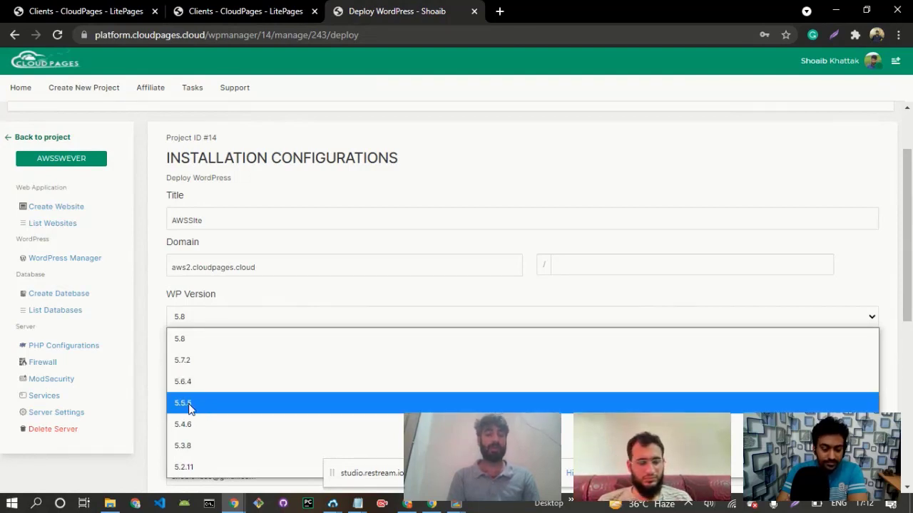
left_click(198, 367)
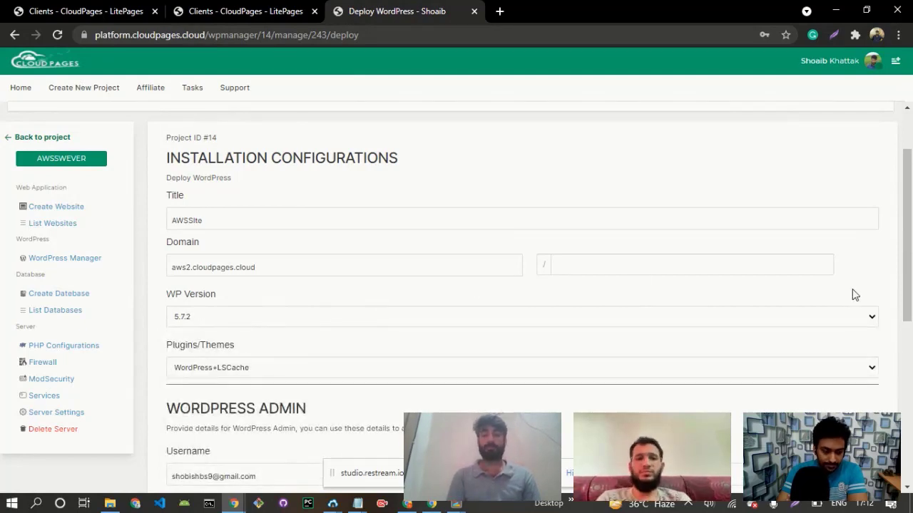
scroll(854, 293, "down", 1)
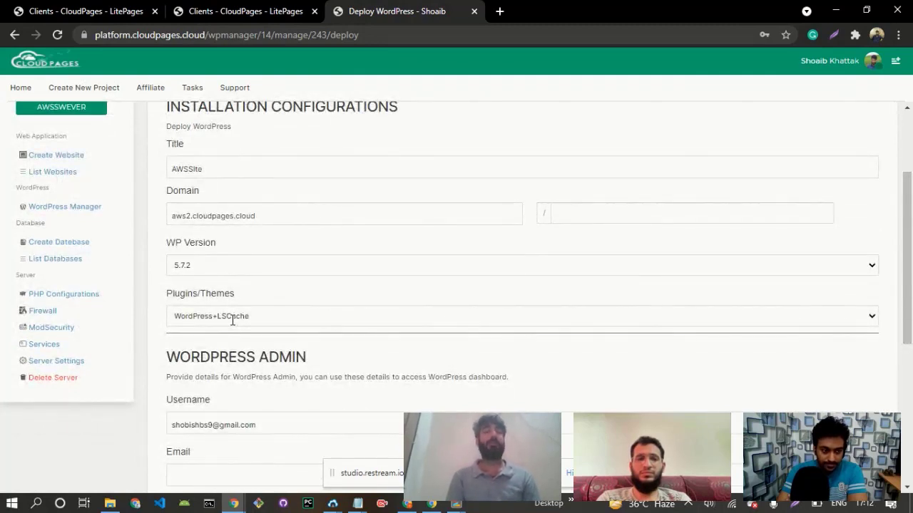
left_click(233, 318)
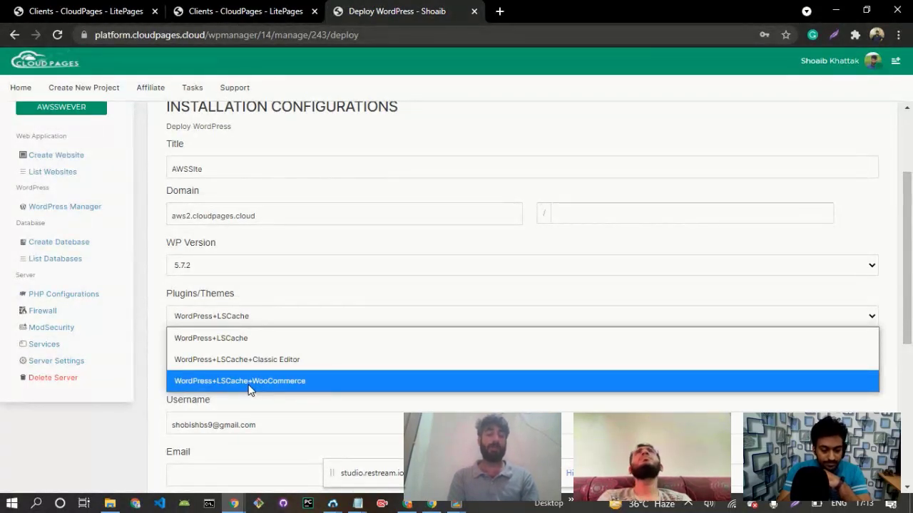
left_click(239, 341)
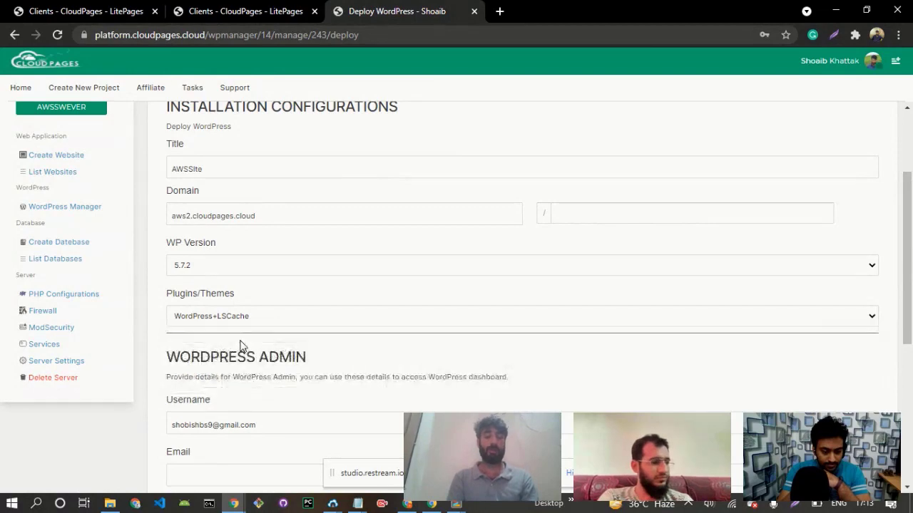
Clear the prefilled username and password from the WordPress Admin section.
left_click_drag(910, 268, 910, 348)
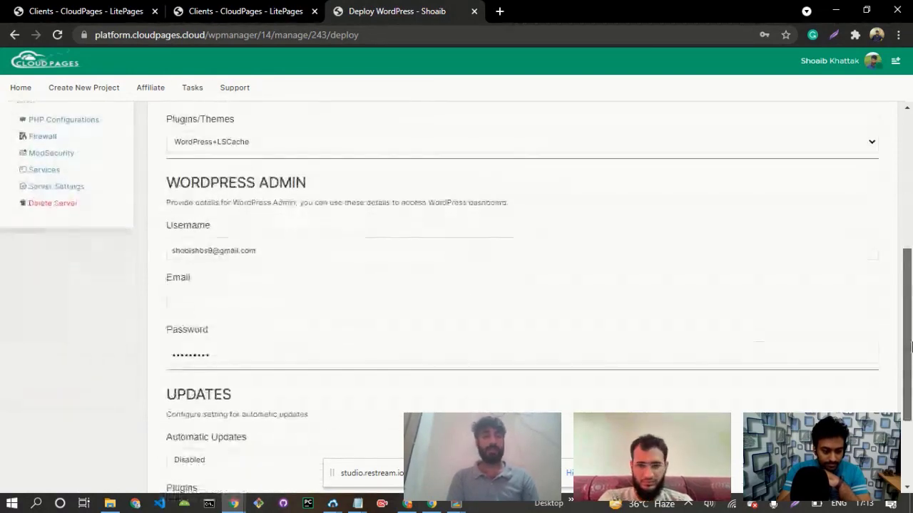
triple_click(297, 251)
key("BackSpace")
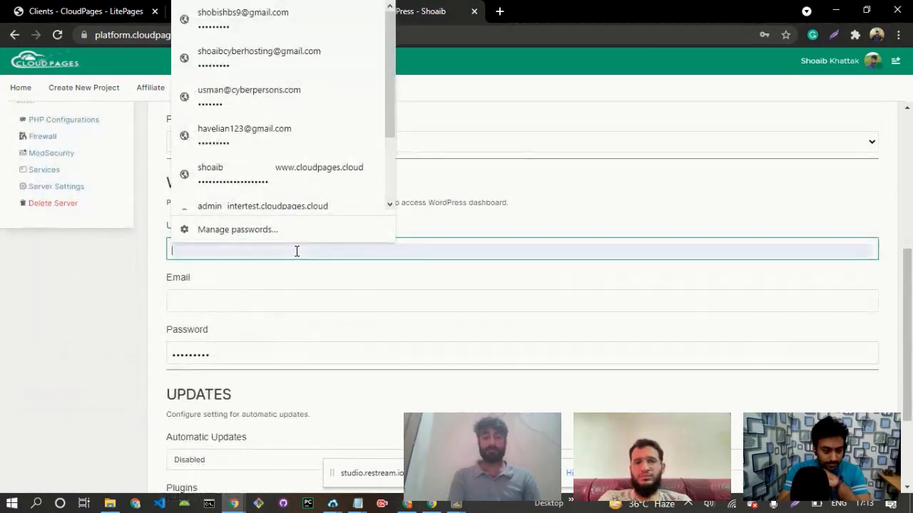
left_click(220, 356)
triple_click(220, 356)
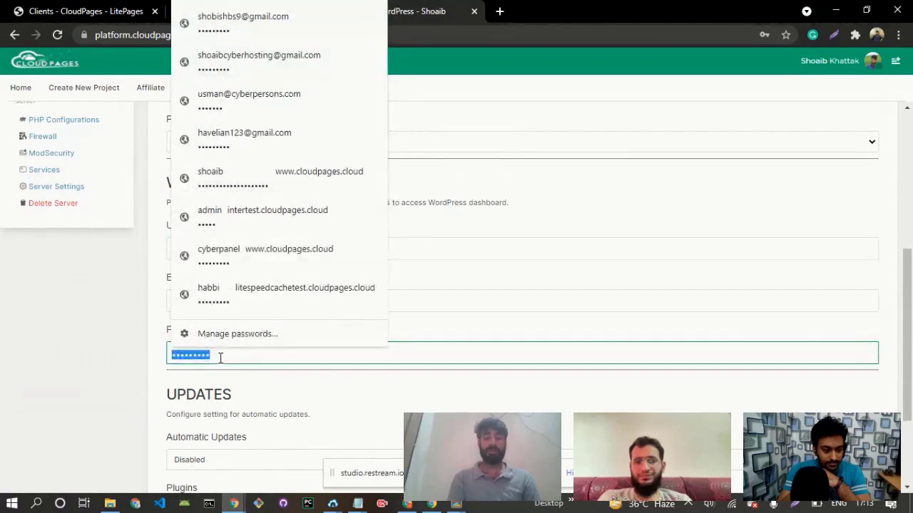
key("BackSpace")
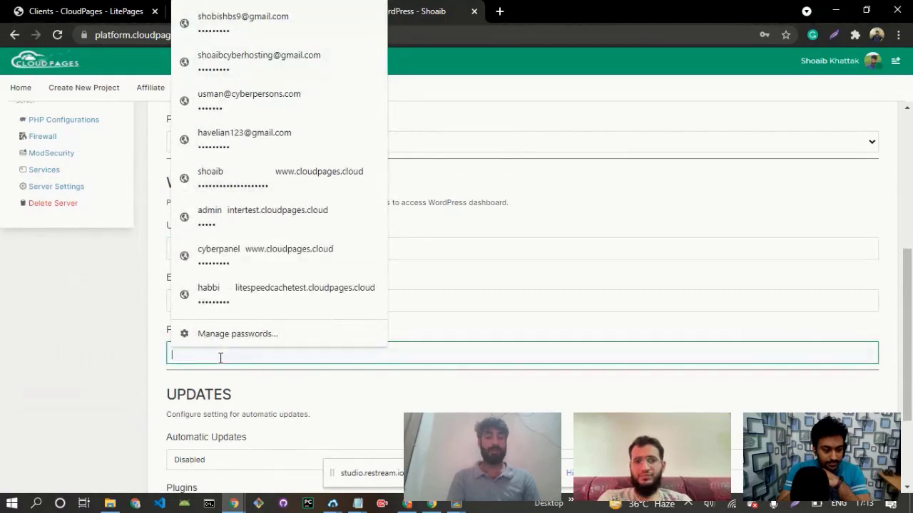
left_click(156, 305)
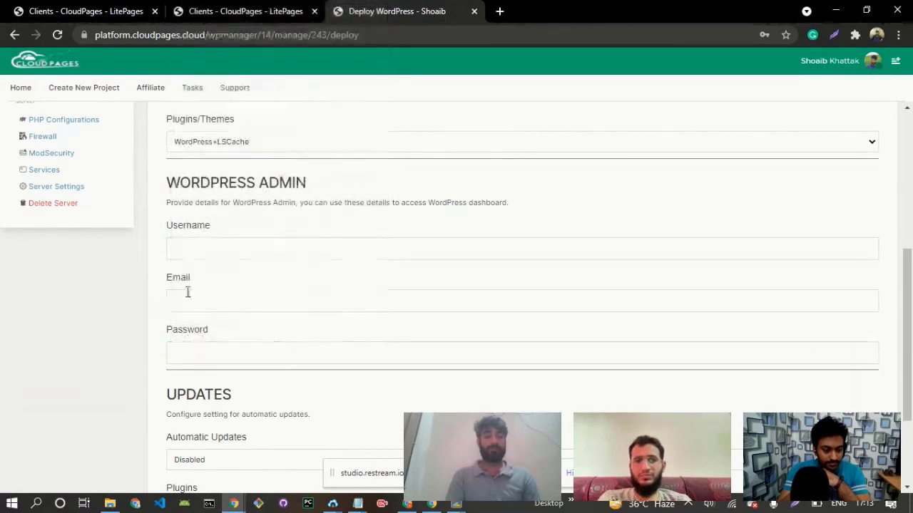
Set the WordPress admin username to admin and enter the administrator's email address.
left_click(222, 253)
type("adm")
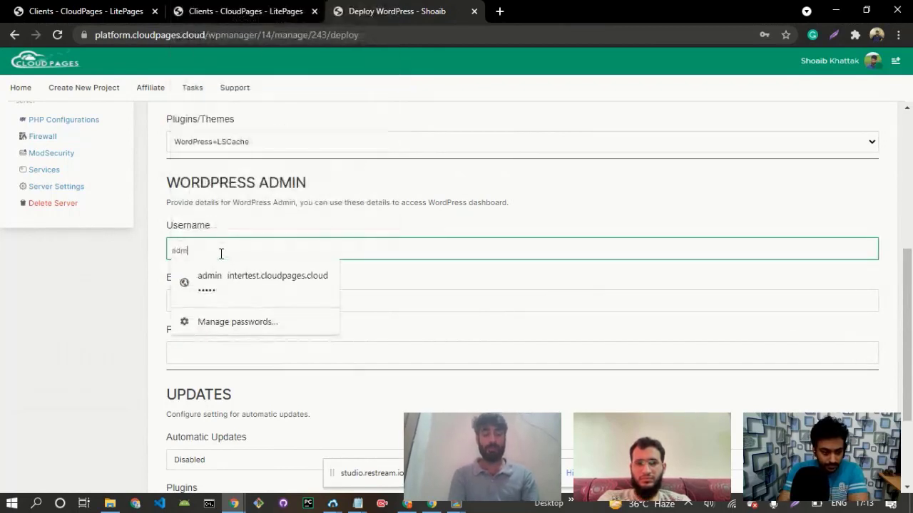
type("in")
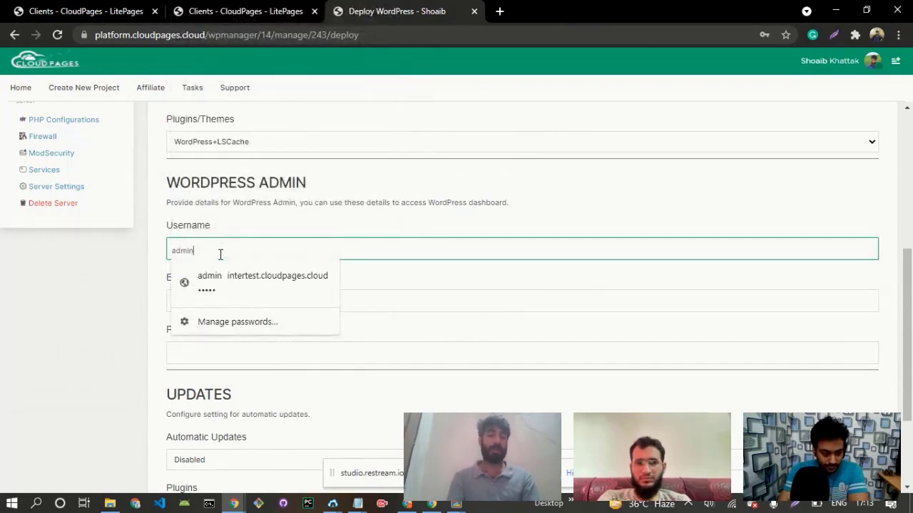
left_click(155, 239)
left_click(204, 300)
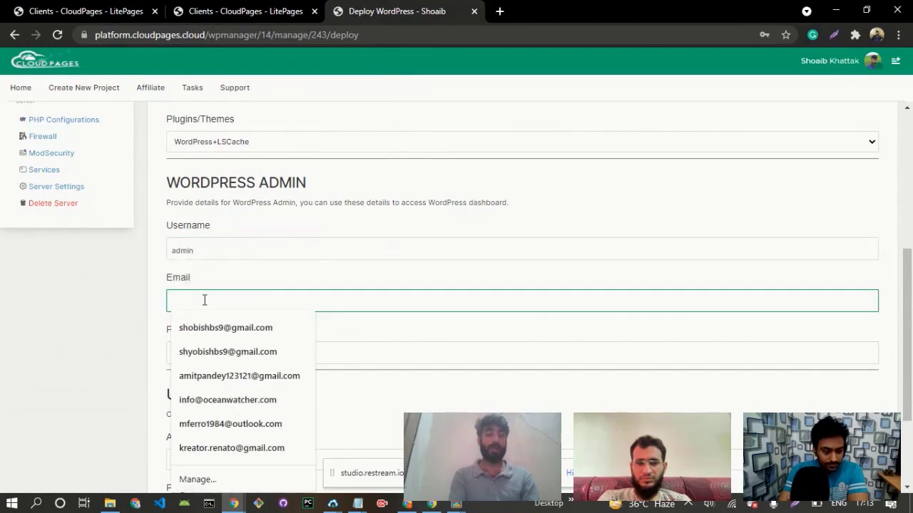
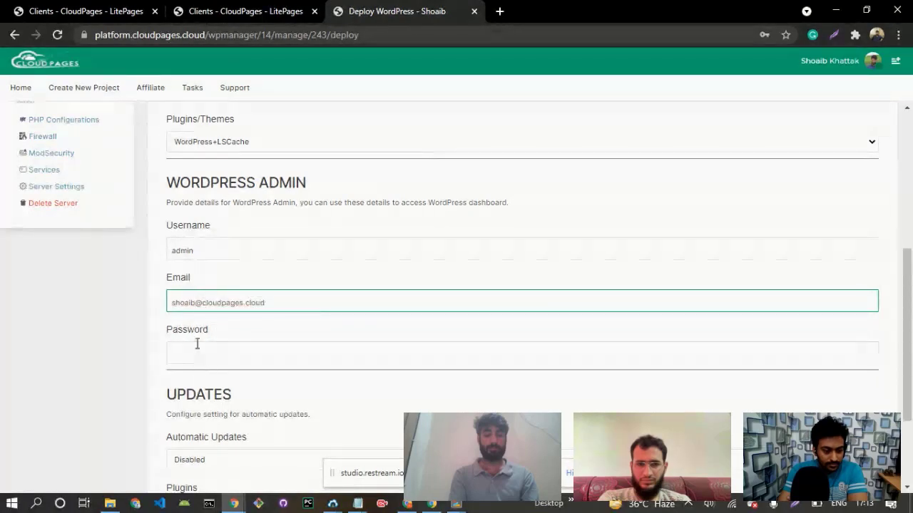
Enter the password for the WordPress admin account.
left_click(192, 351)
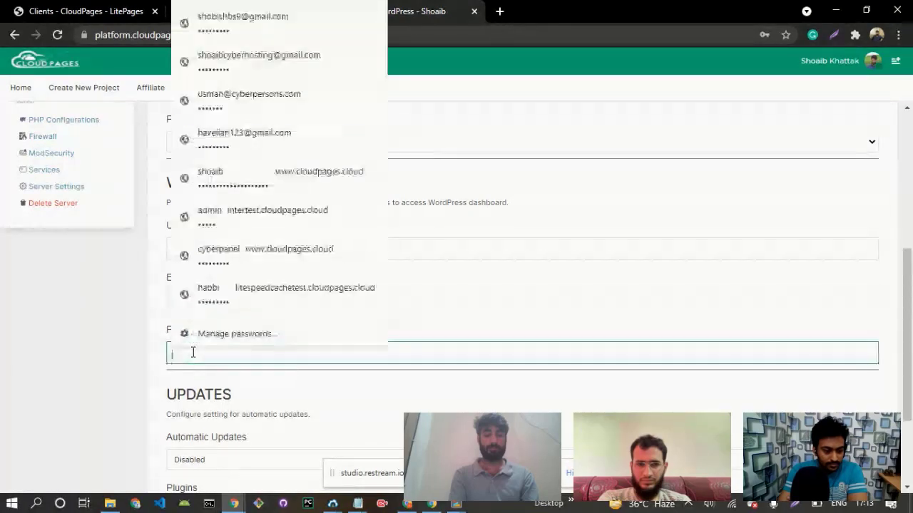
type("••••")
key("BackSpace")
key("BackSpace")
key("BackSpace")
key("BackSpace")
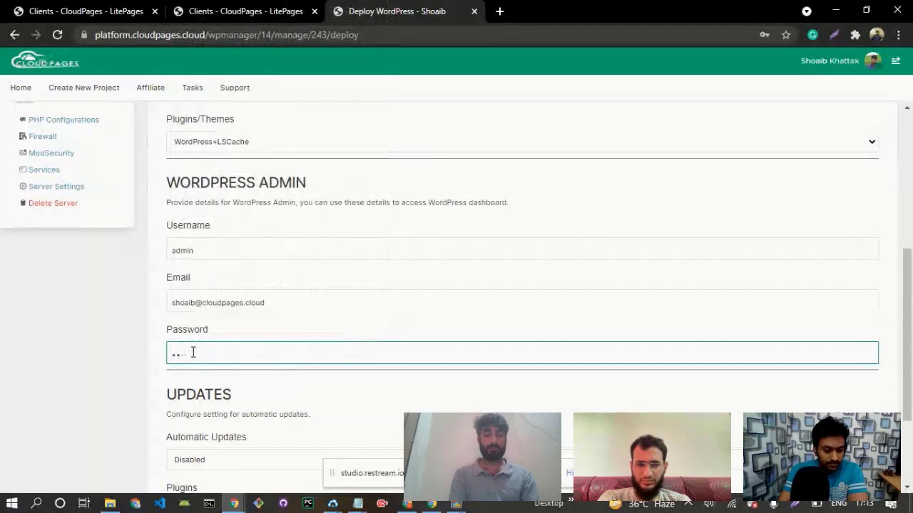
type("••••••")
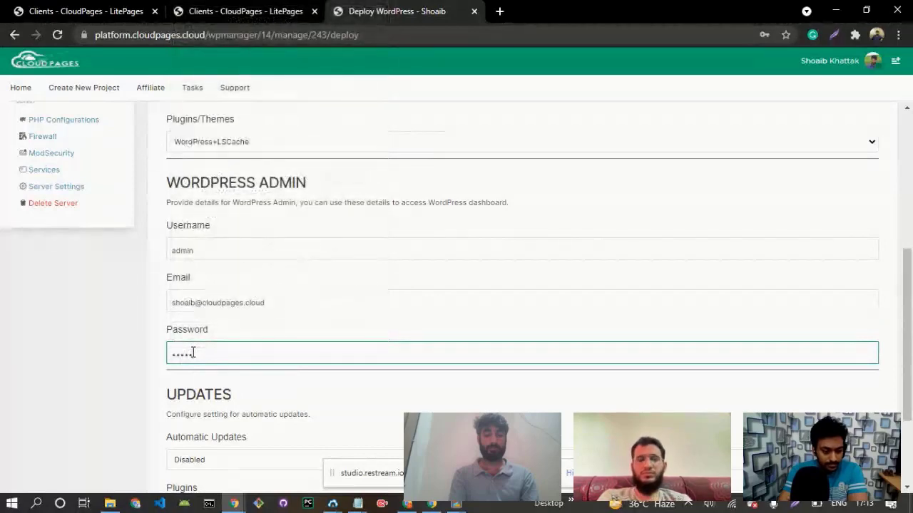
type("•••")
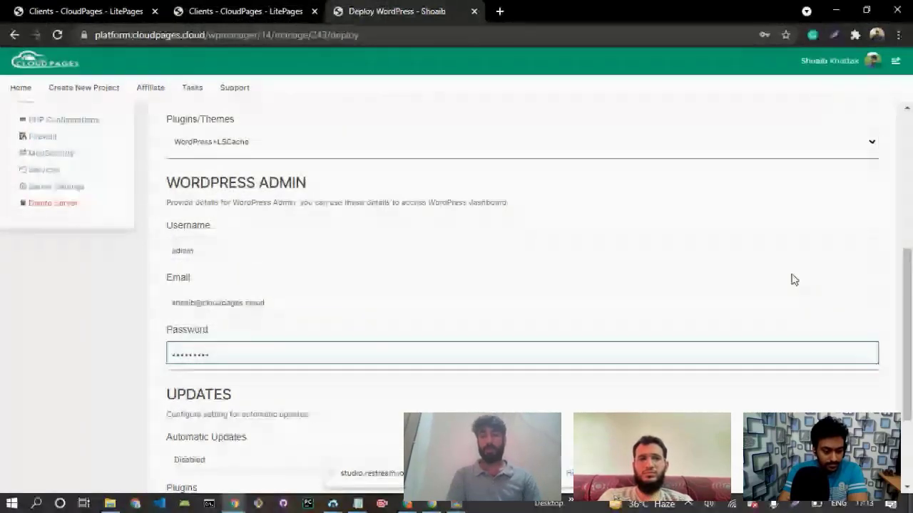
Select Disabled for the site's Automatic Updates and check the update options offered for Plugins.
scroll(910, 295, "down", 2)
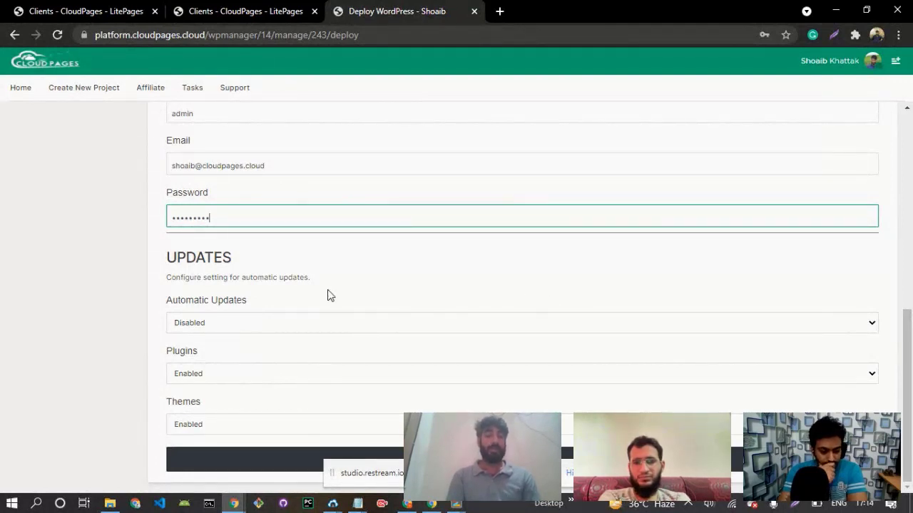
left_click_drag(169, 297, 254, 307)
left_click(226, 320)
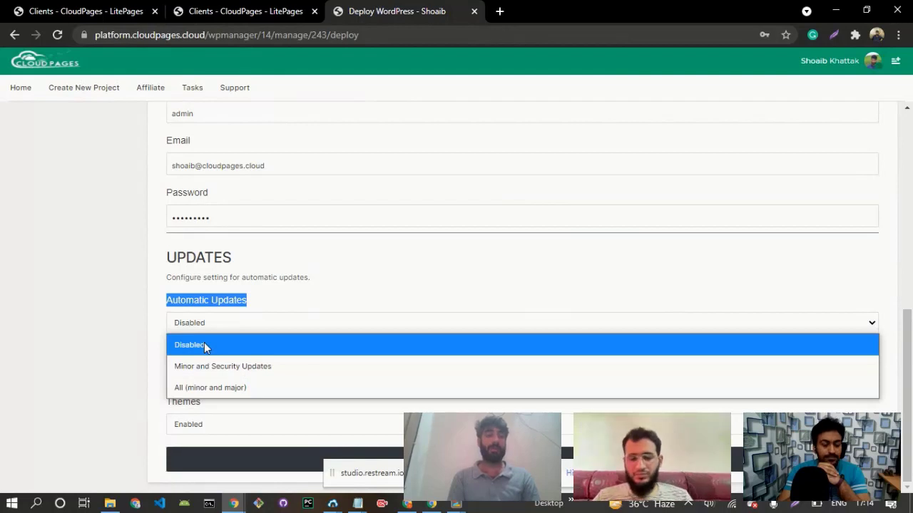
left_click(204, 345)
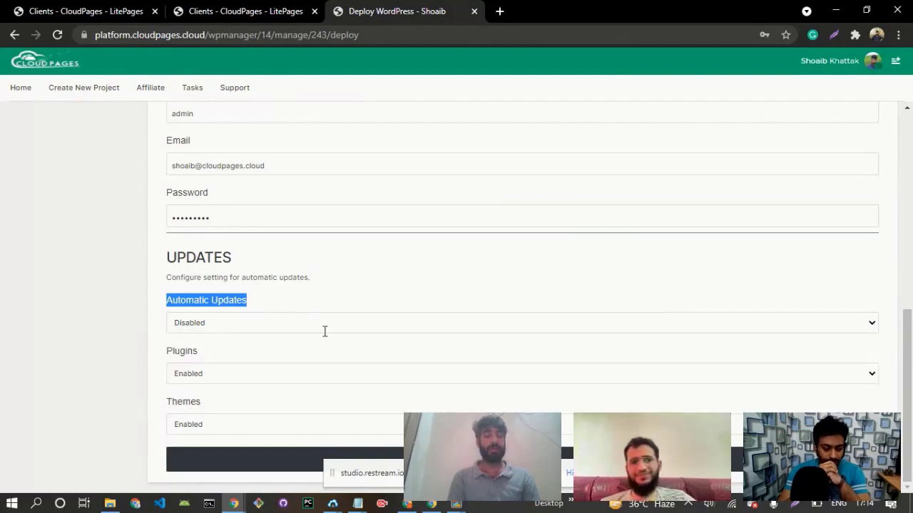
left_click(203, 373)
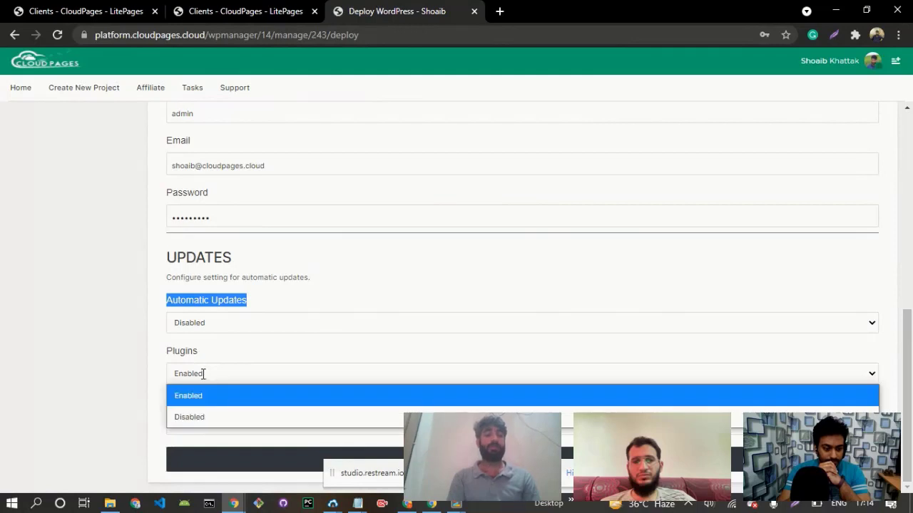
left_click(281, 355)
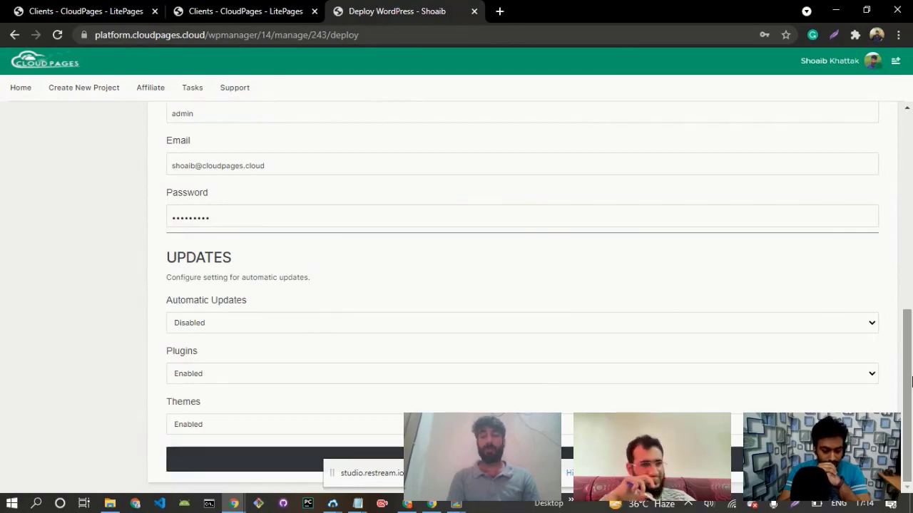
Deploy the WordPress site with the configured admin account and update settings.
mouse_move(911, 382)
left_mouse_down()
mouse_move(911, 205)
mouse_move(912, 385)
left_mouse_up()
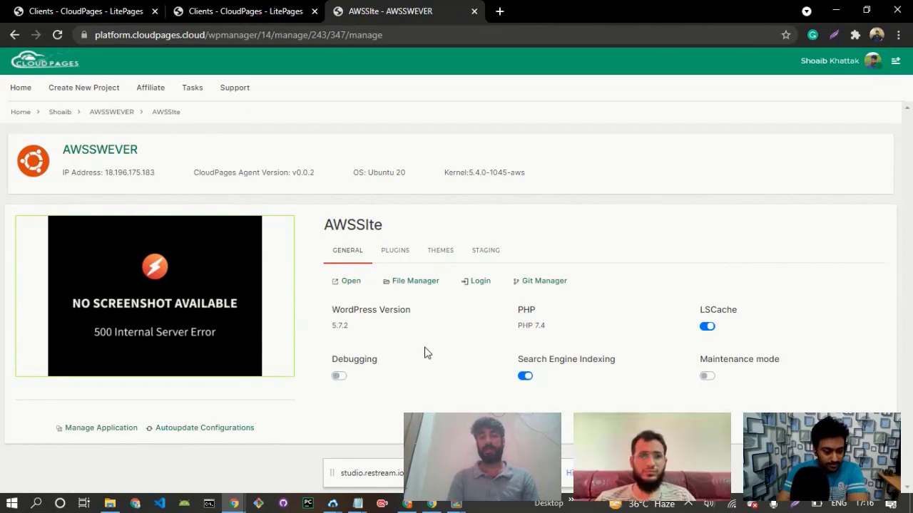
Switch LSCache off and back on for AWSSIte, and turn Debugging on and back off.
left_click(708, 329)
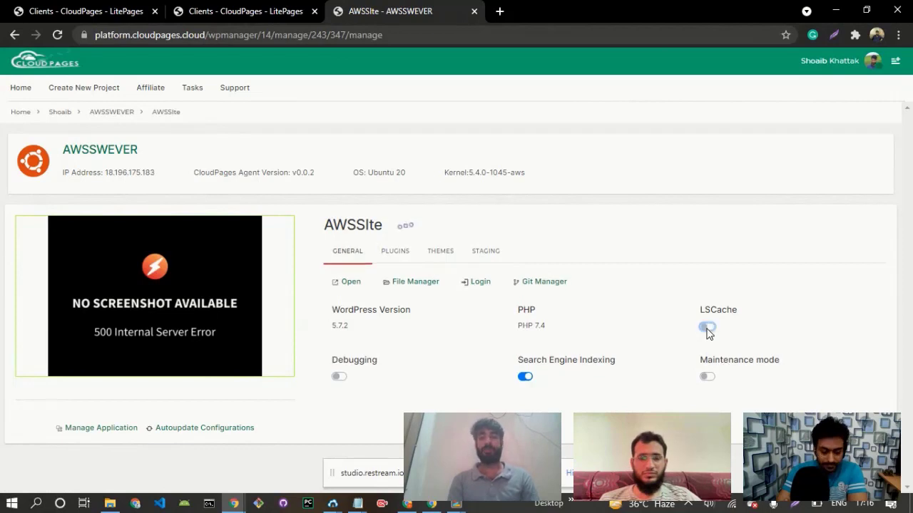
left_click(708, 329)
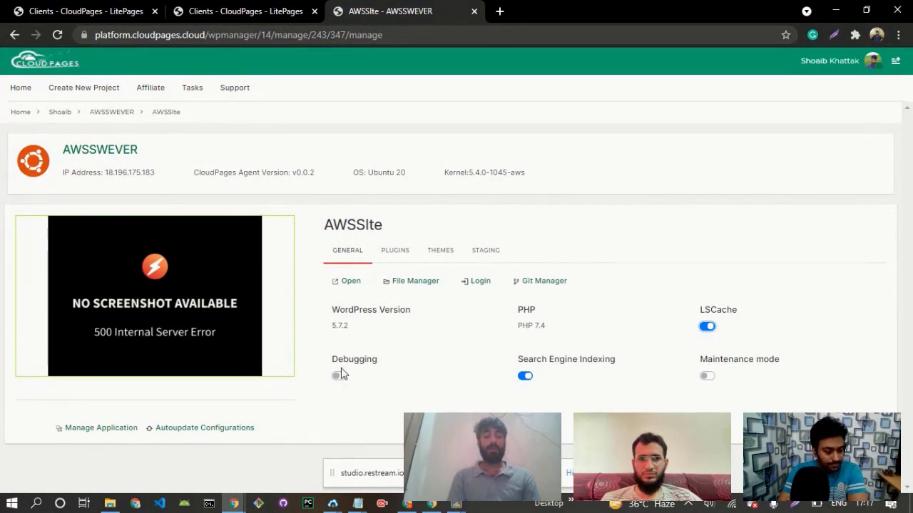
left_click_drag(317, 359, 357, 376)
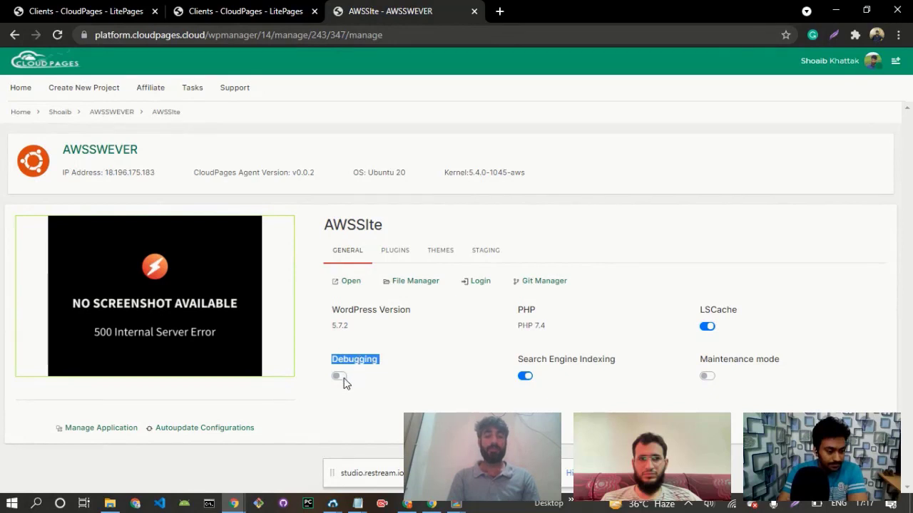
left_click(339, 376)
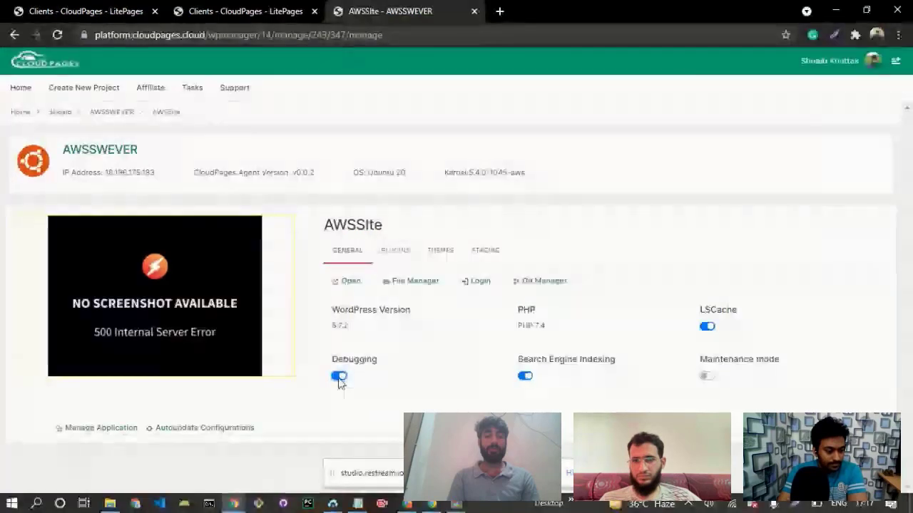
left_click(340, 378)
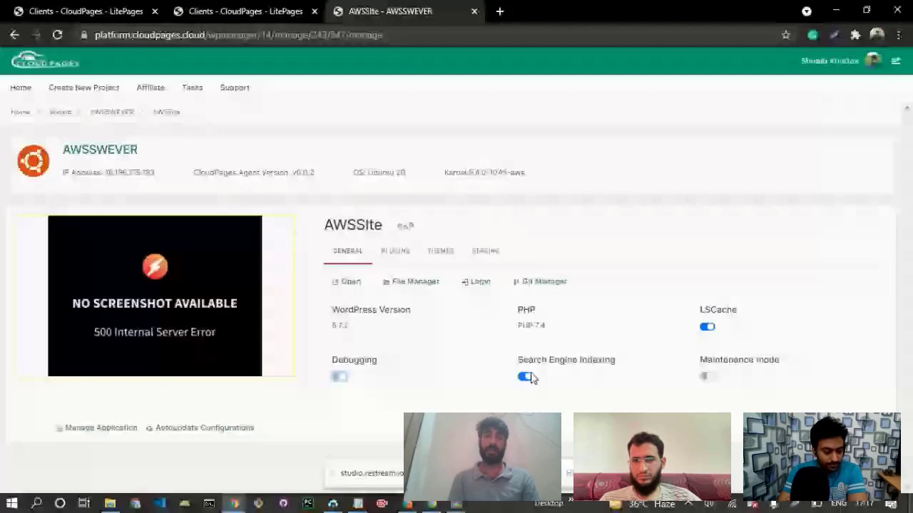
Highlight the Search Engine Indexing and Maintenance mode settings of AWSSIte and try the Maintenance mode switch.
triple_click(620, 362)
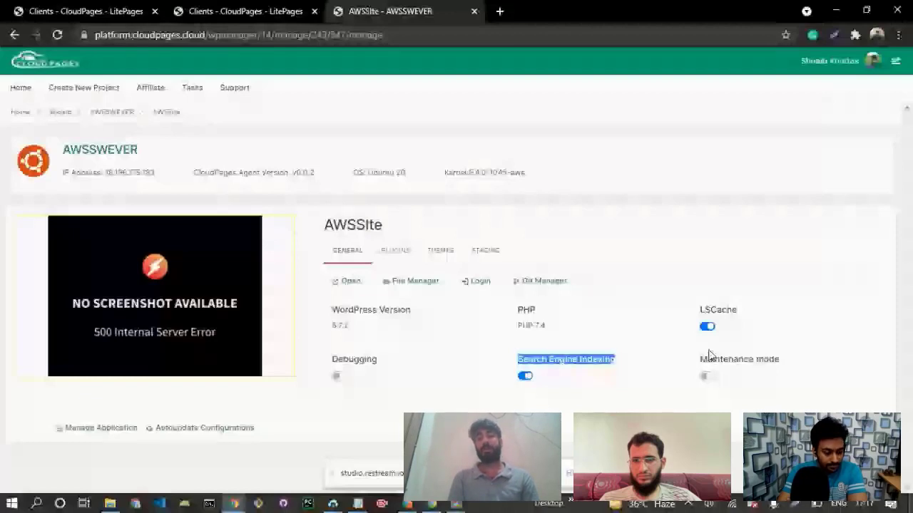
left_click_drag(708, 354, 783, 363)
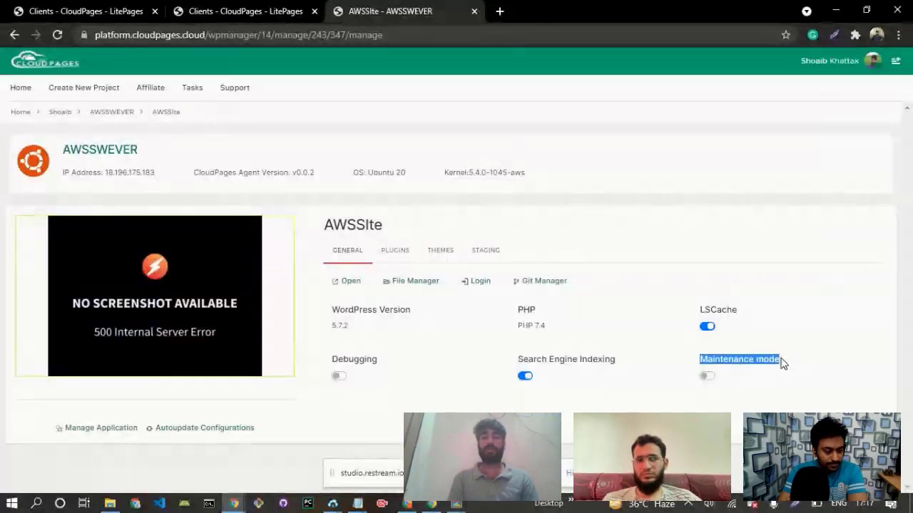
left_click(710, 379)
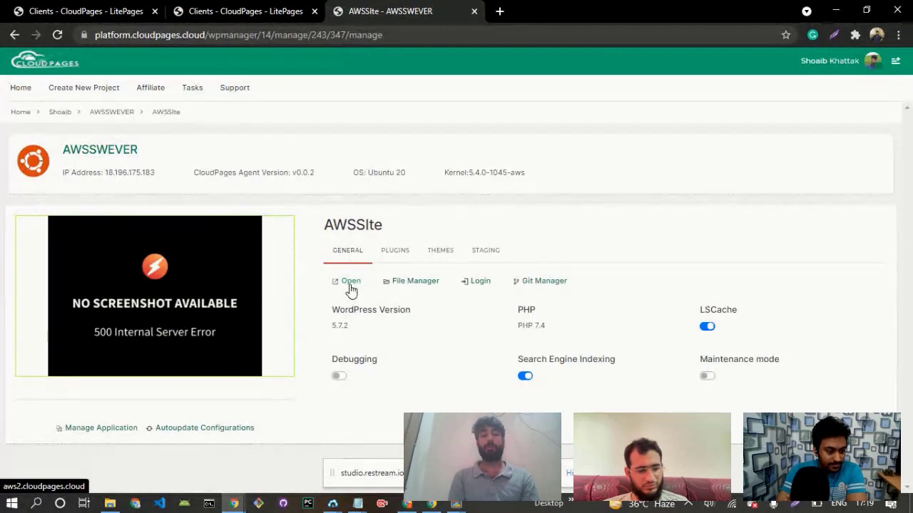
View the File Manager, Settings and Git Manager pages of AWSSIte and return to its WordPress management page.
left_click(408, 286)
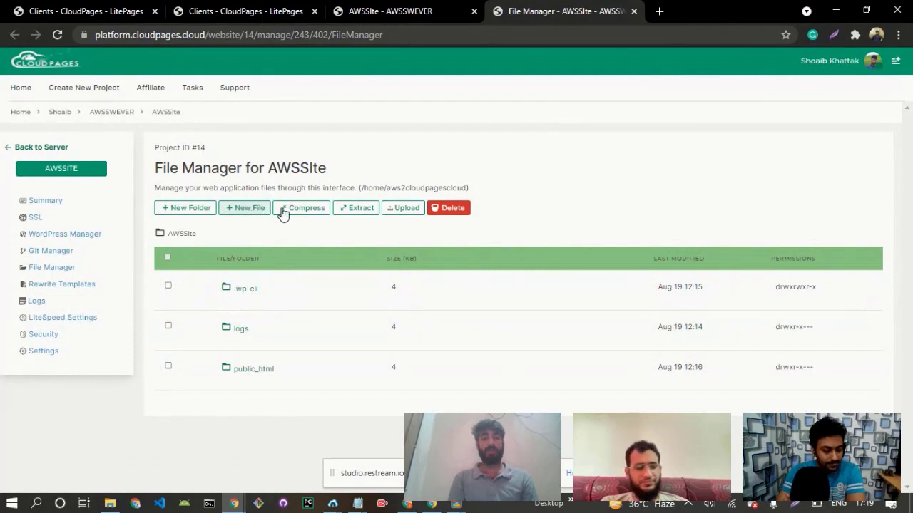
left_click(399, 218)
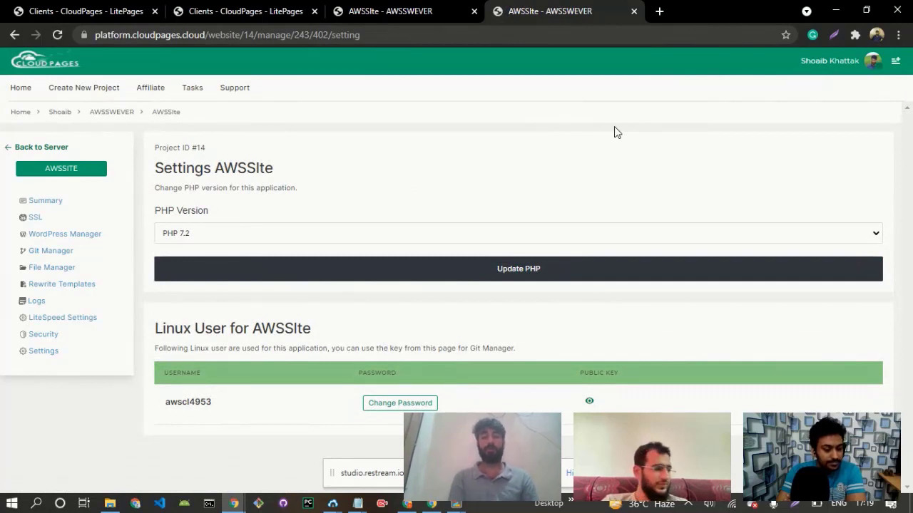
left_click(391, 13)
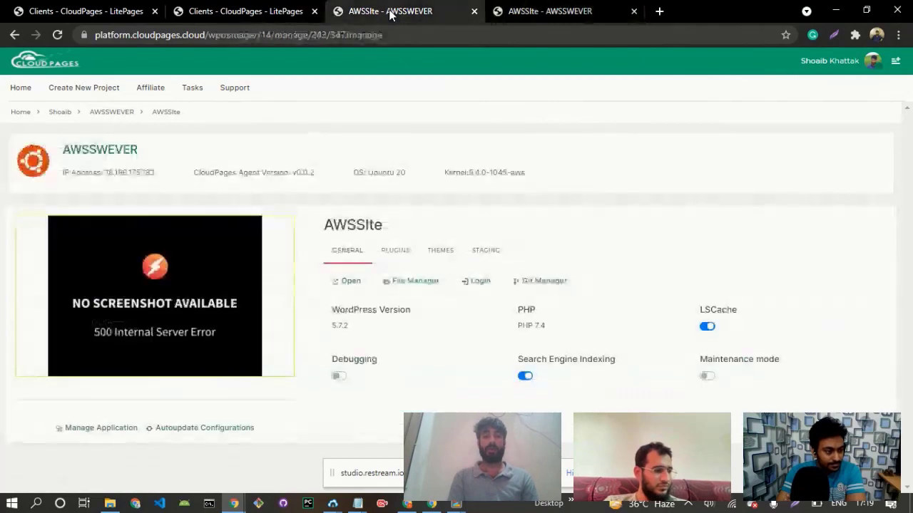
left_click(555, 285)
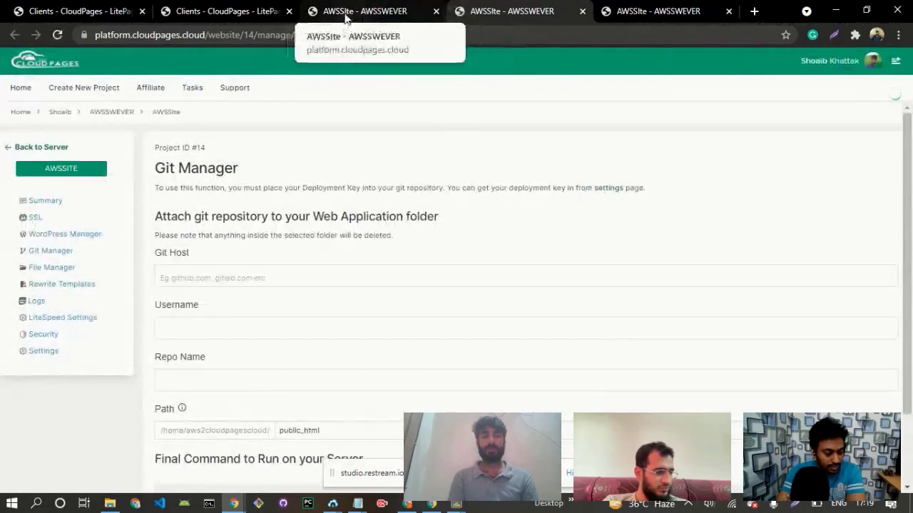
left_click(346, 12)
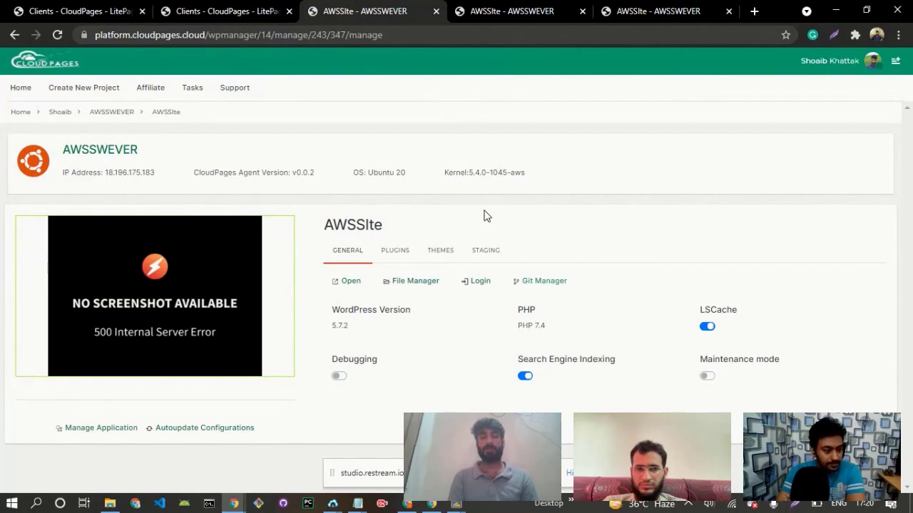
Review the plugins and themes of AWSSIte, trying the state switch of the akismet plugin.
left_click(387, 261)
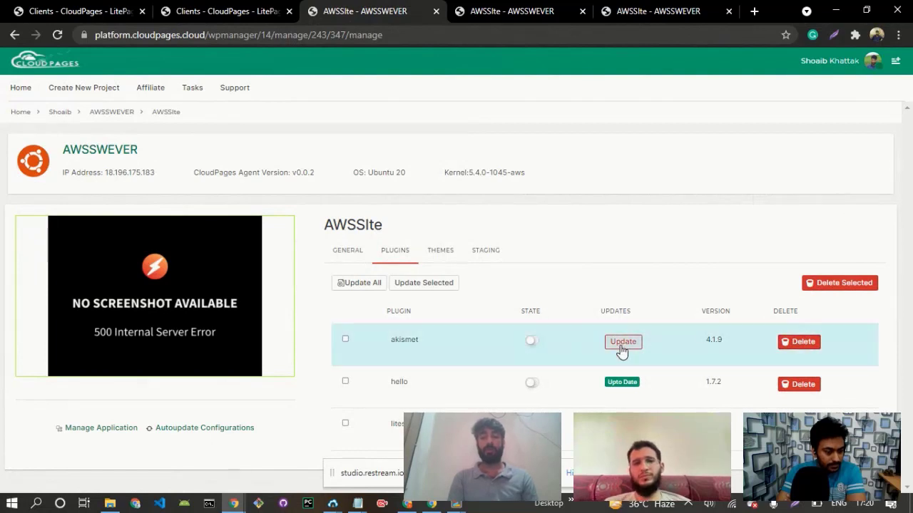
left_click(531, 345)
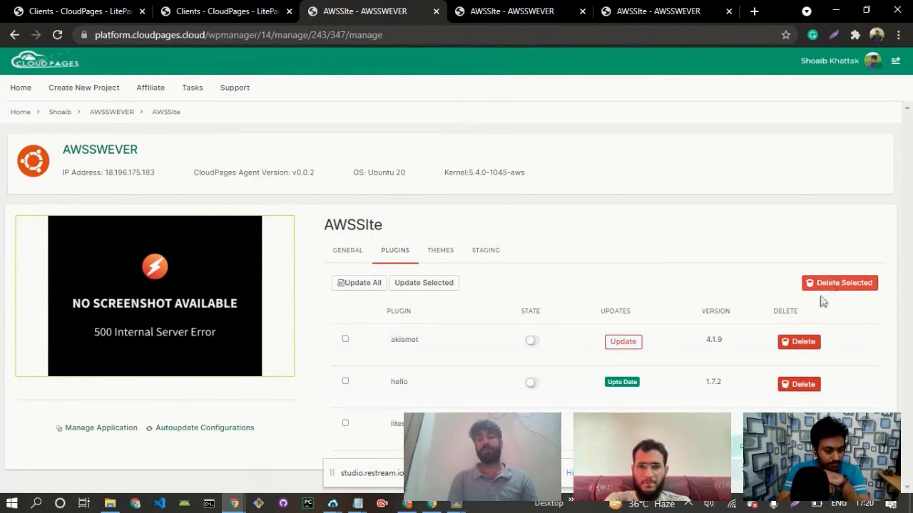
left_click(438, 252)
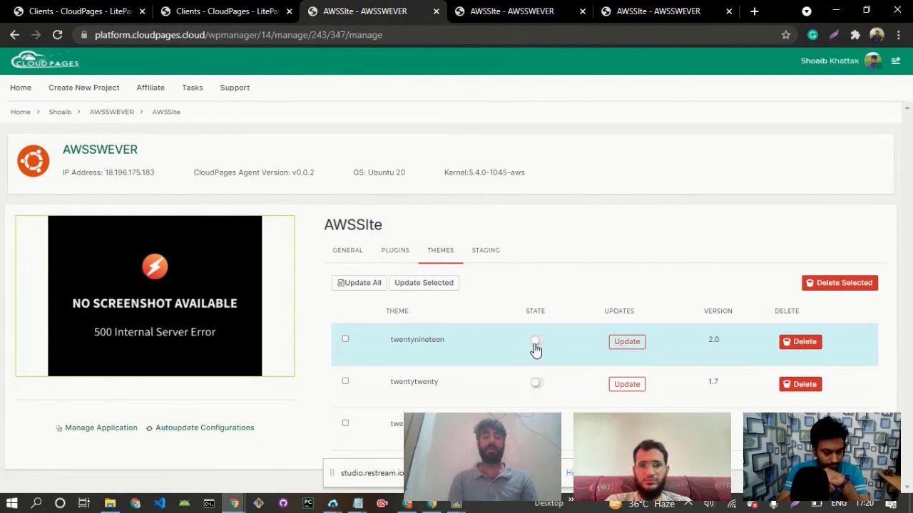
Start a new staging site for AWSSIte and name it awsstg.
left_click(476, 254)
left_click_drag(909, 223, 909, 287)
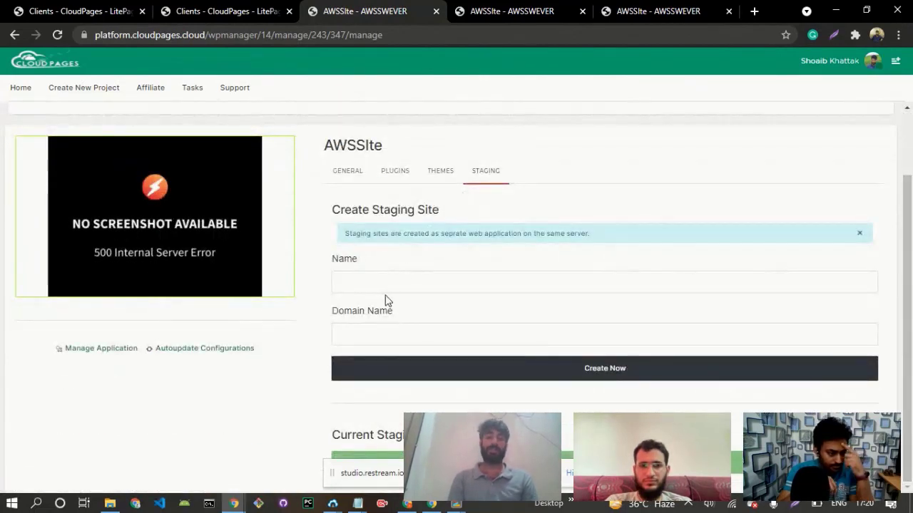
left_click(342, 283)
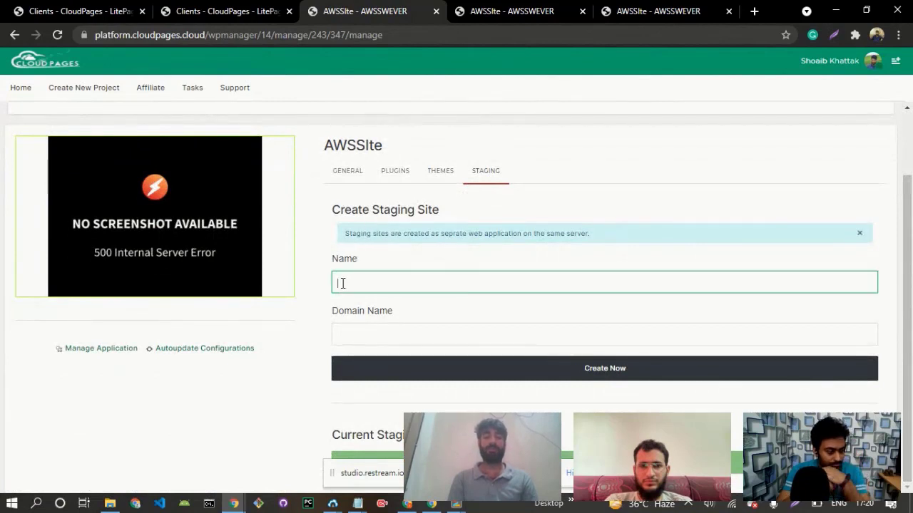
type("aws")
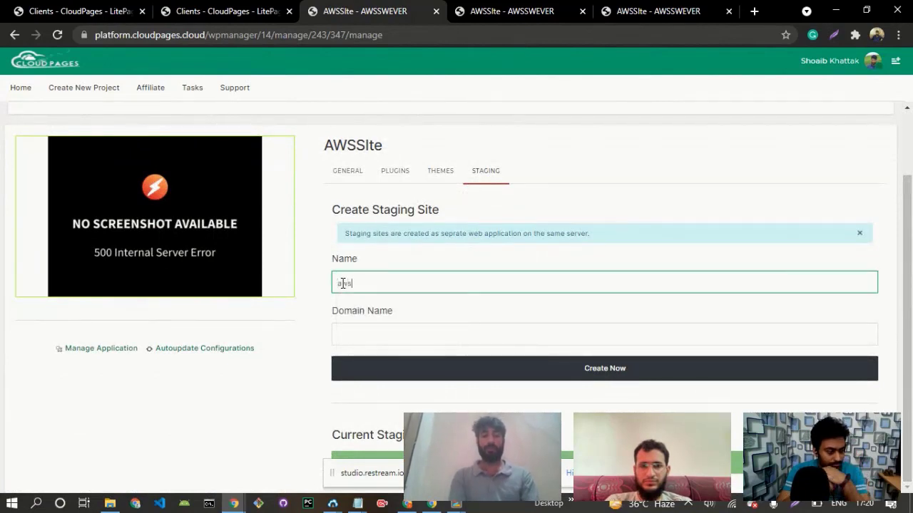
type("stg")
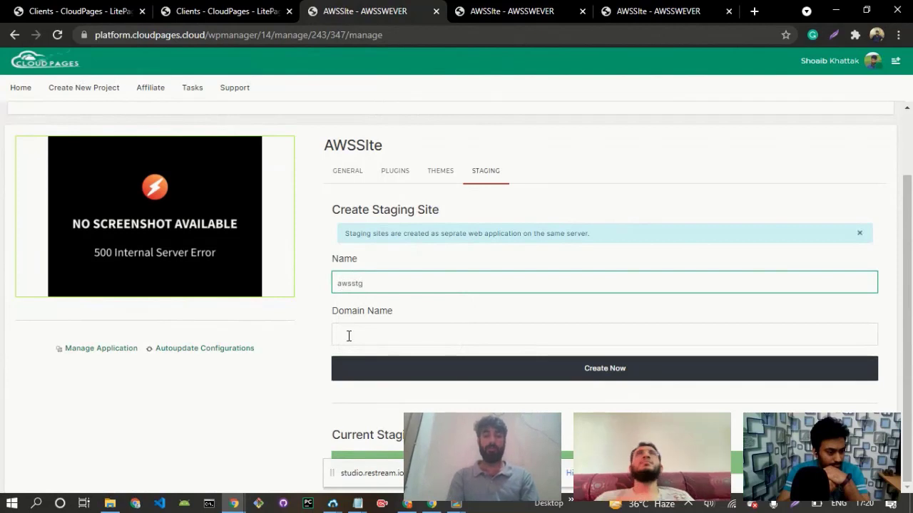
Set the staging site's domain name to awsstg.cloudpages.cloud and create the site.
left_click(348, 336)
type("a")
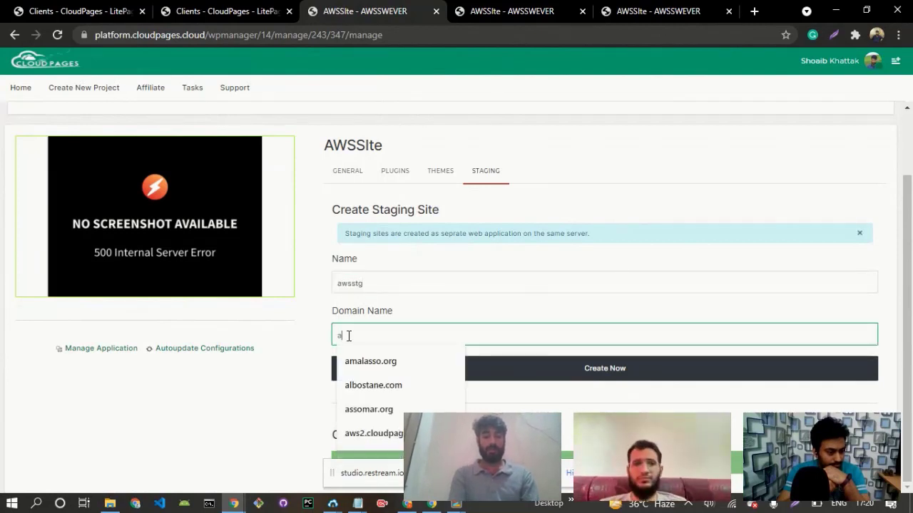
type("wsstg.")
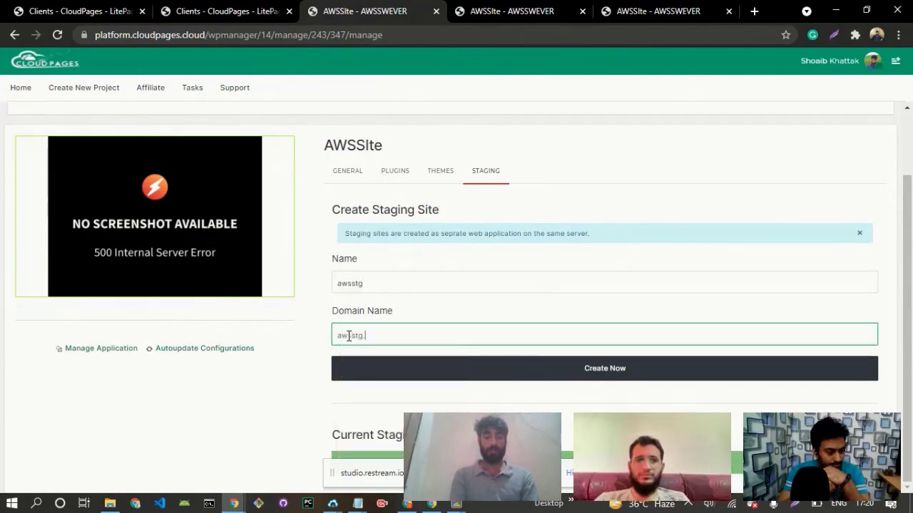
type("cloudpage")
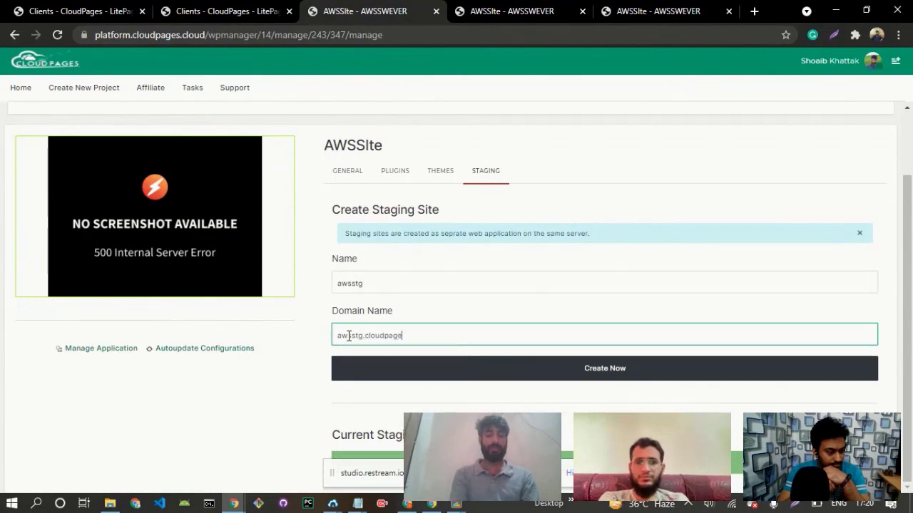
type("s.cloud")
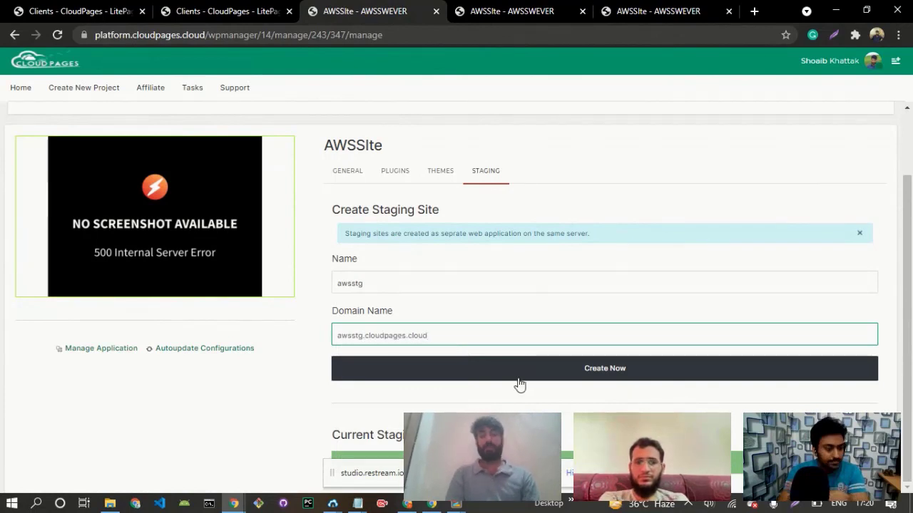
key("ctrl+a")
left_click(621, 379)
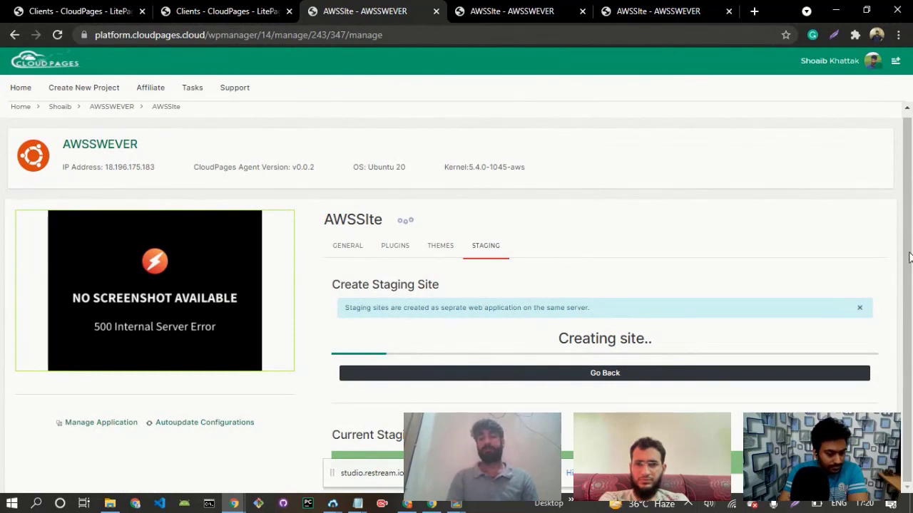
Open the AWSSWEVER server overview in a separate browser tab and look over its resource usage.
scroll(749, 207, "up", 1)
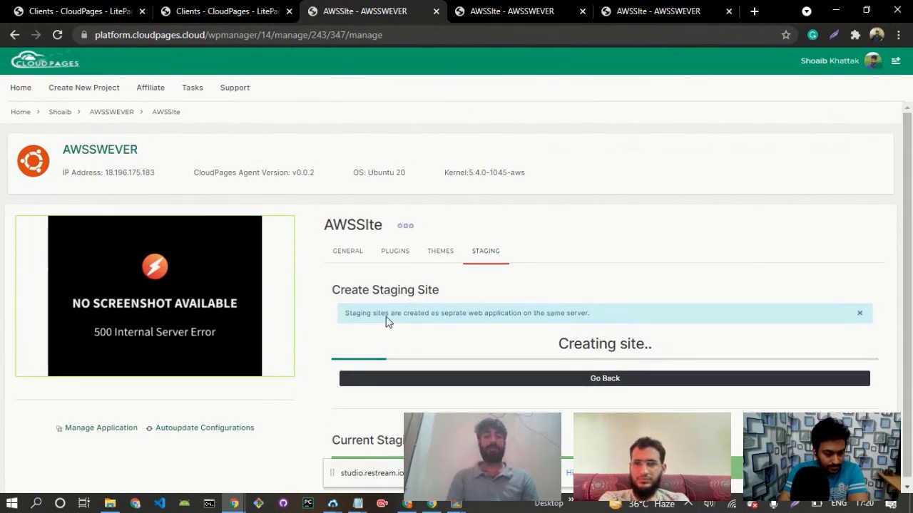
middle_click(105, 113)
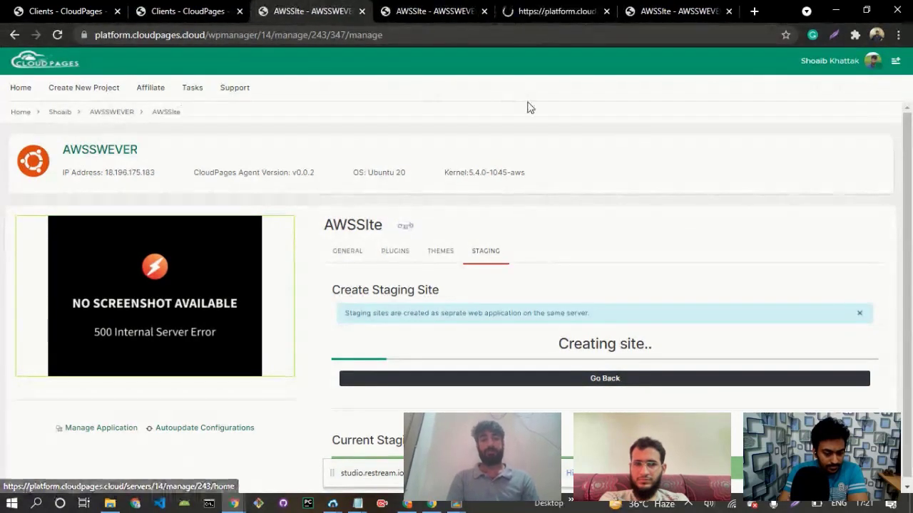
left_click(550, 10)
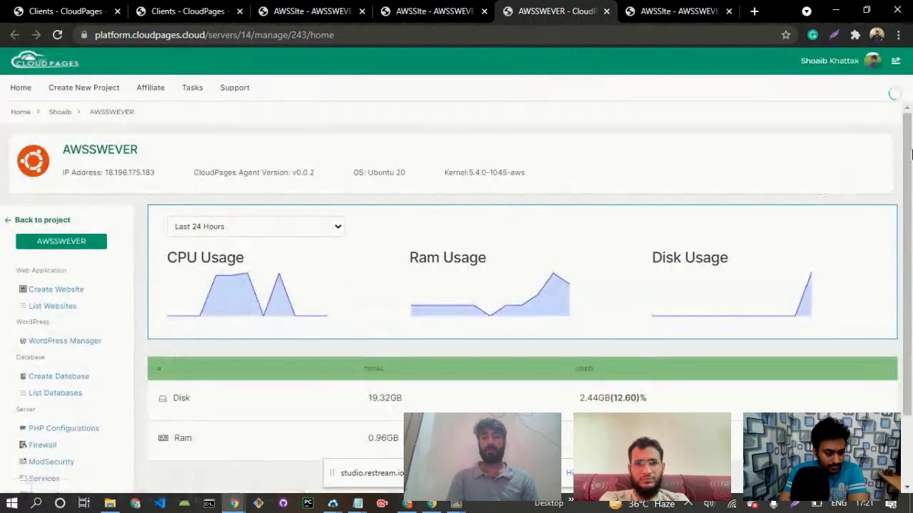
left_click_drag(911, 154, 911, 197)
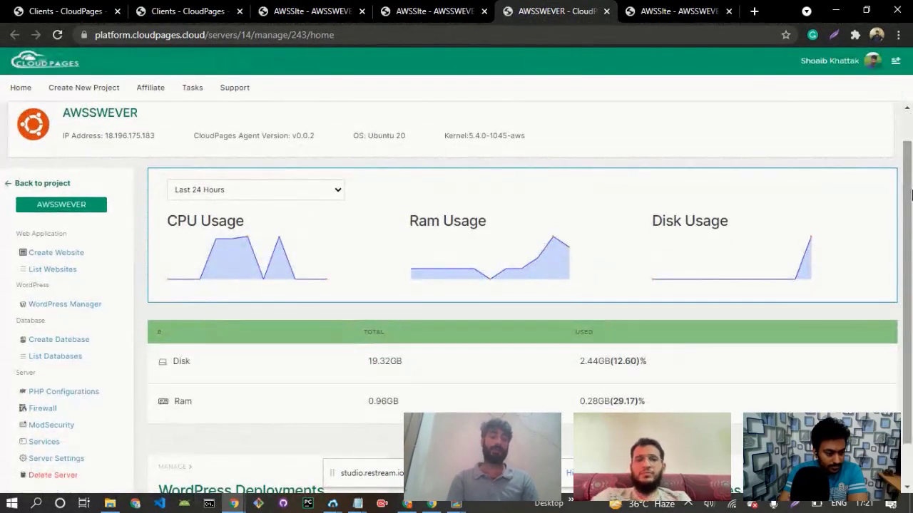